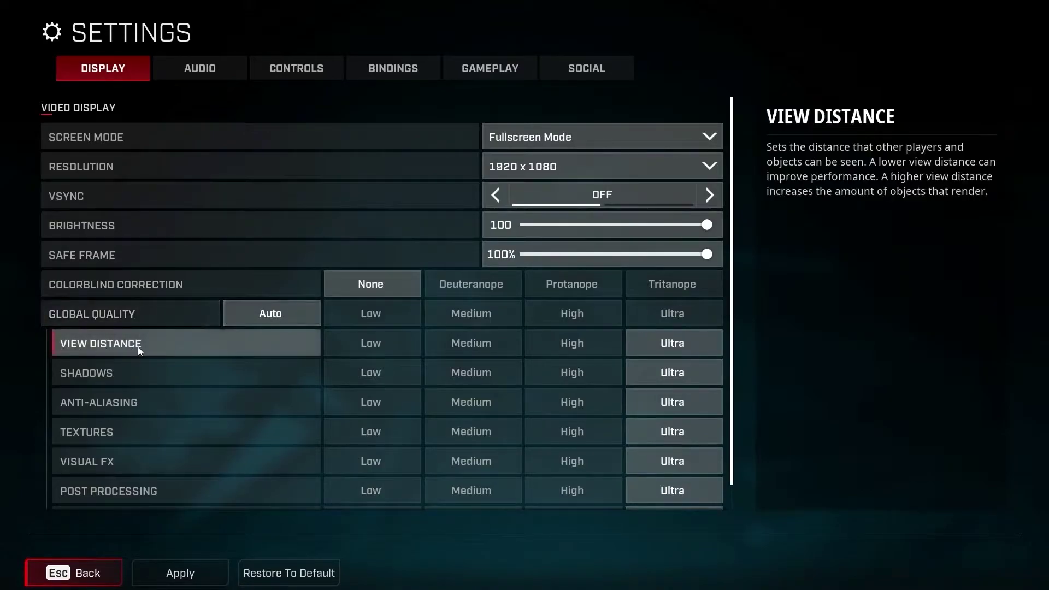
- Set view distance, shadows, anti-aliasing, textures, visual FX, post processing and foliage quality to Low in the display settings
{"action": "left_click", "coordinate": [372, 344]}
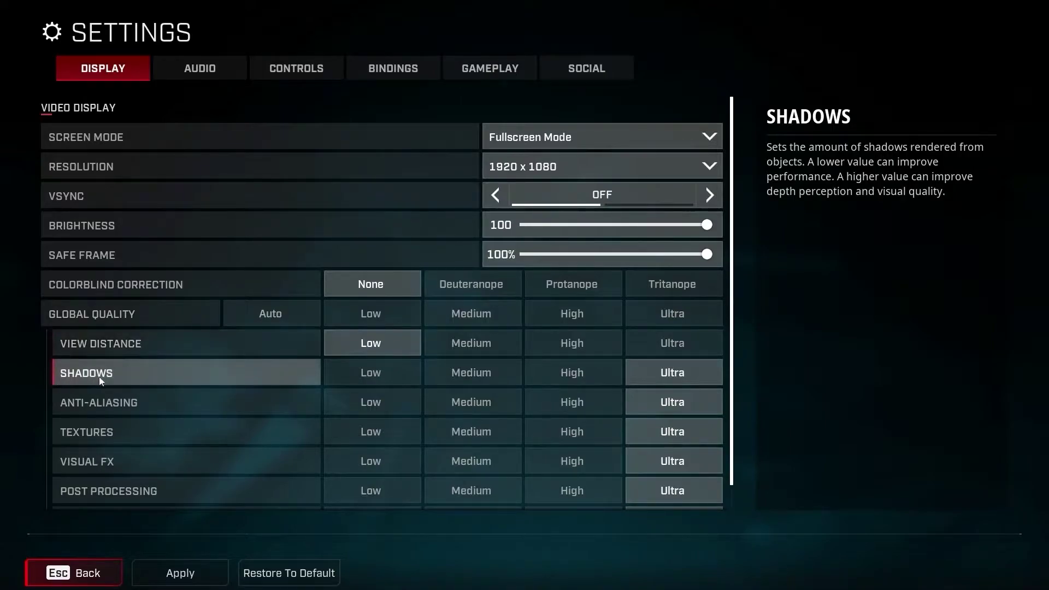
{"action": "left_click", "coordinate": [371, 373]}
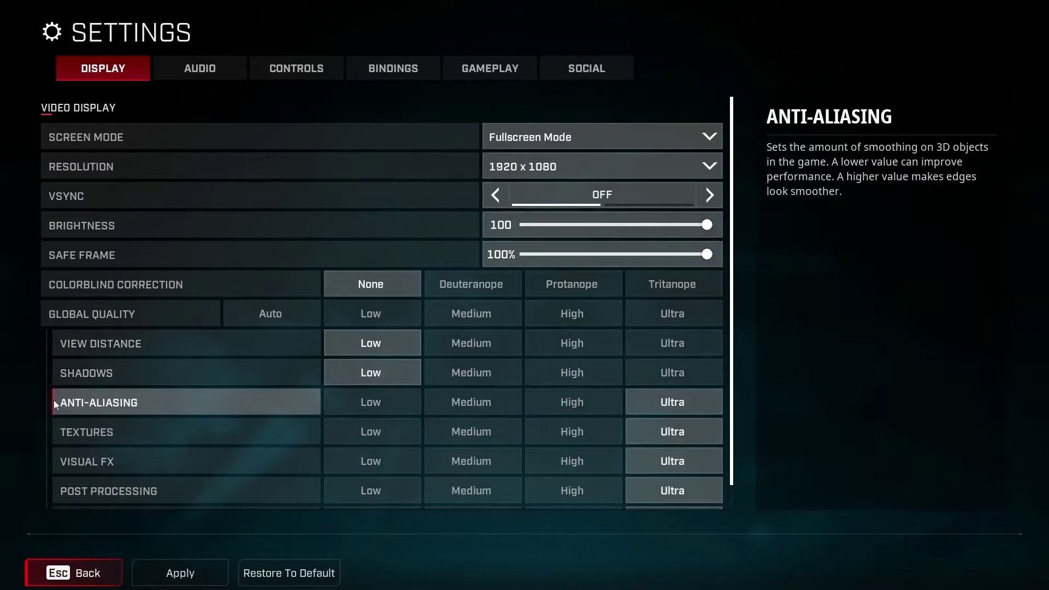
{"action": "left_click", "coordinate": [370, 403]}
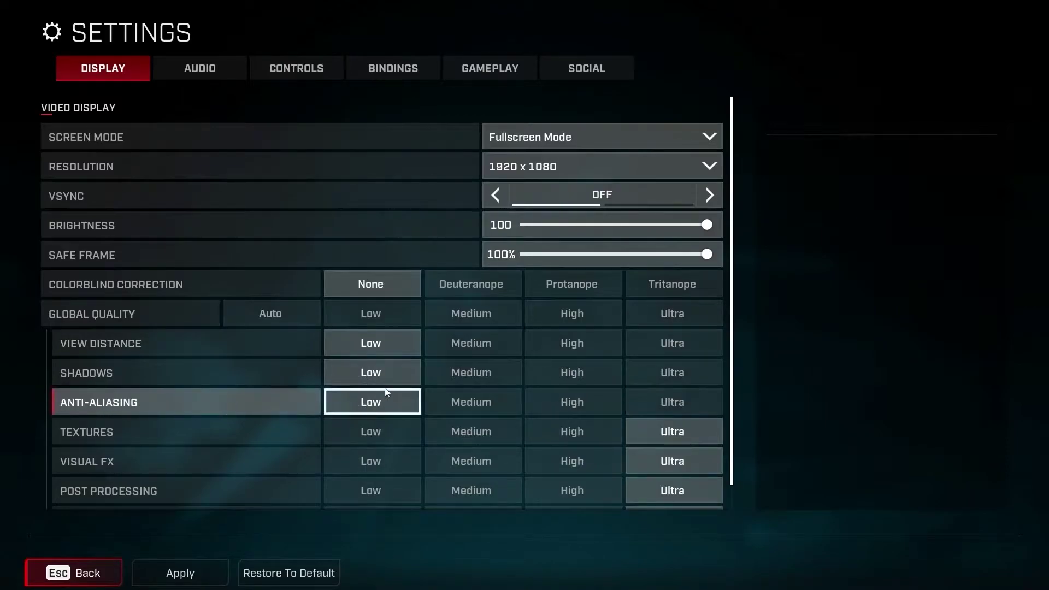
{"action": "scroll", "coordinate": [373, 404], "scroll_direction": "down", "scroll_amount": 1}
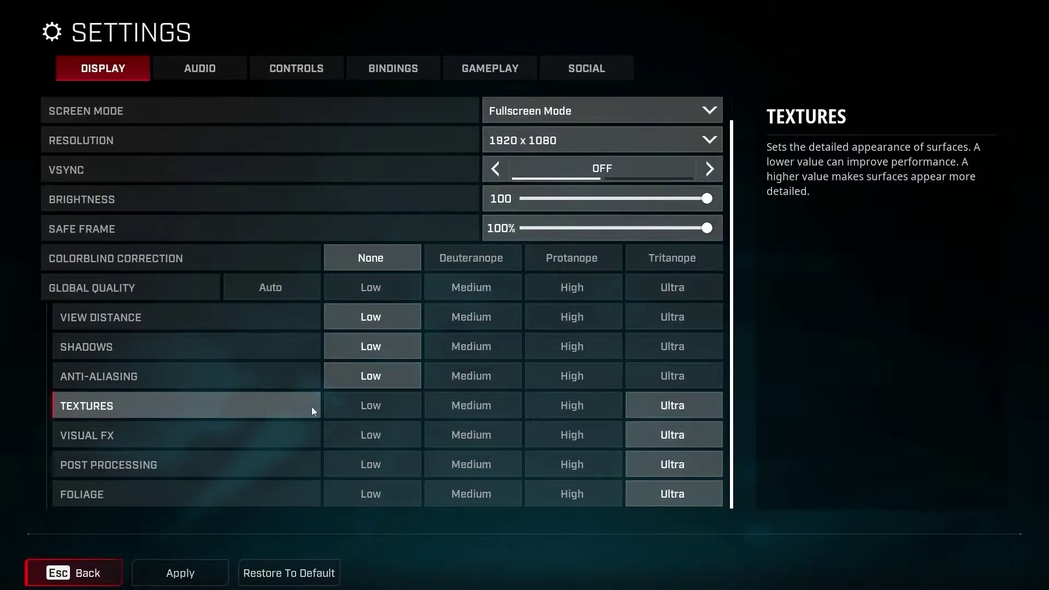
{"action": "left_click", "coordinate": [371, 406]}
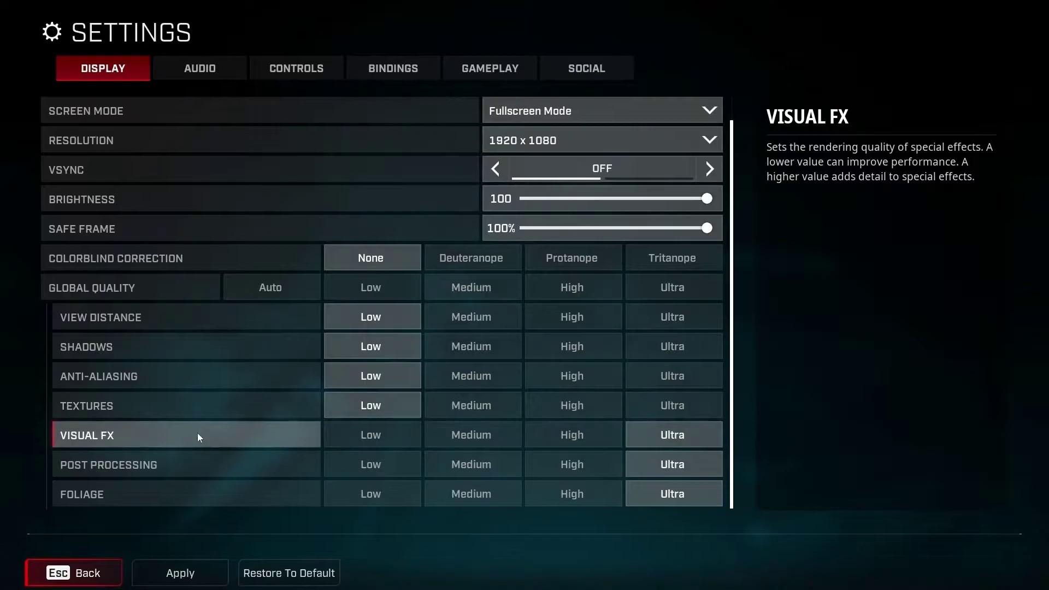
{"action": "left_click", "coordinate": [369, 436]}
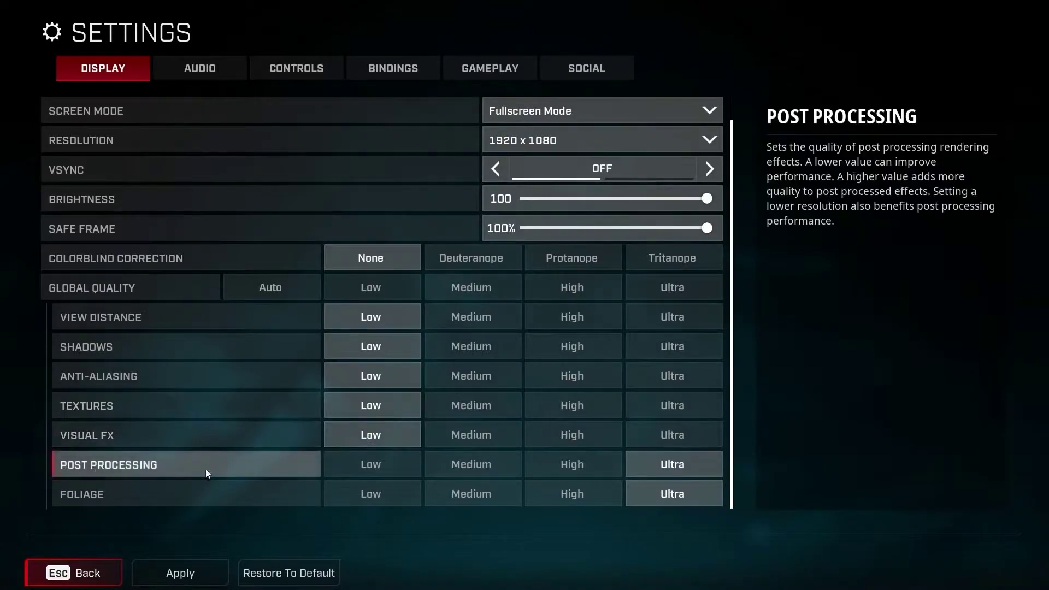
{"action": "left_click", "coordinate": [366, 465]}
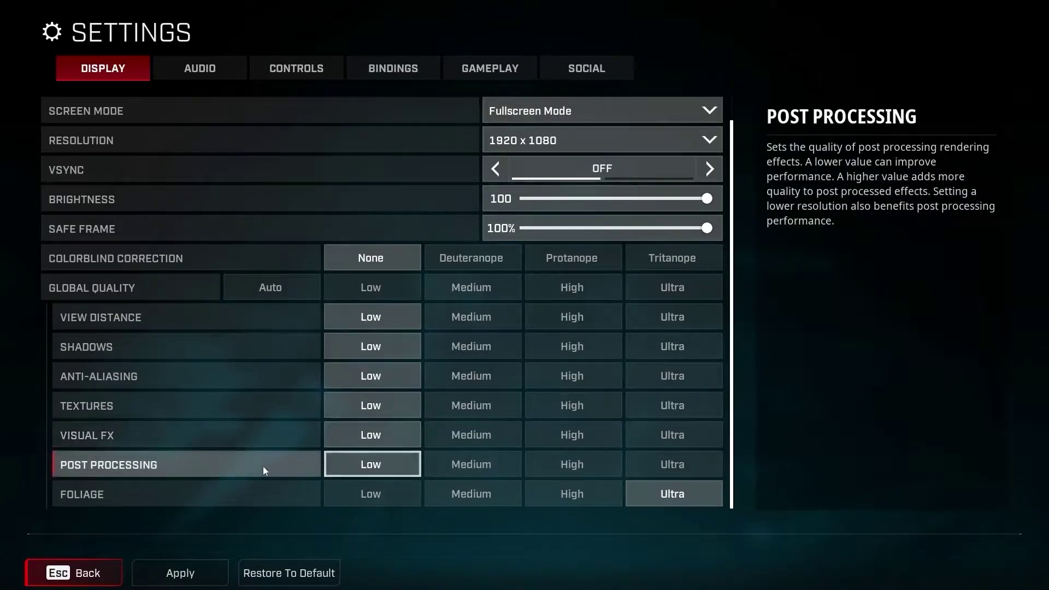
{"action": "left_click", "coordinate": [353, 494]}
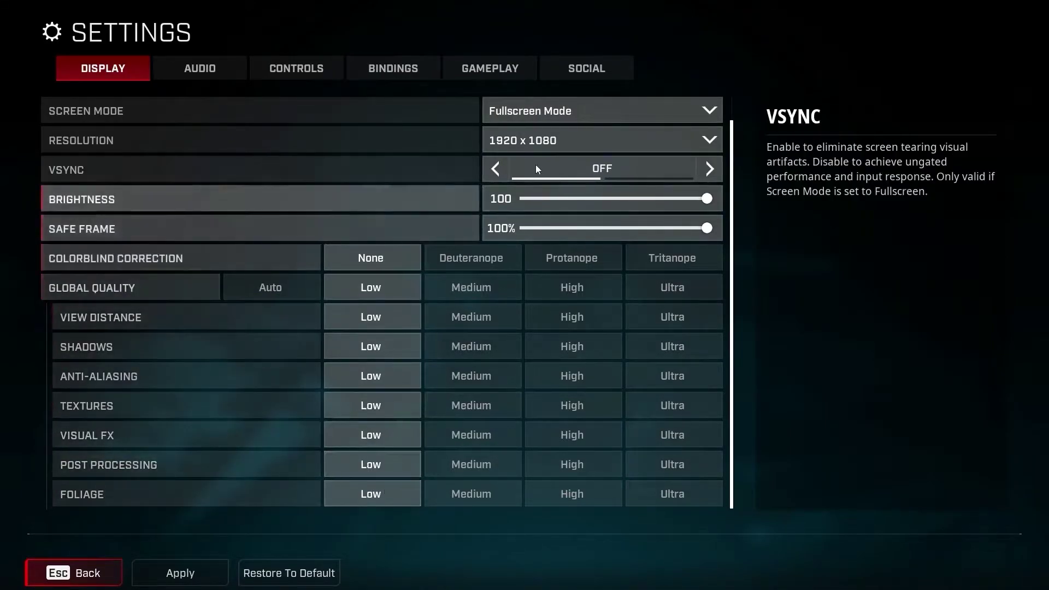
- Check the gameplay settings, then leave the settings and quit the game to the desktop
{"action": "left_click", "coordinate": [513, 65]}
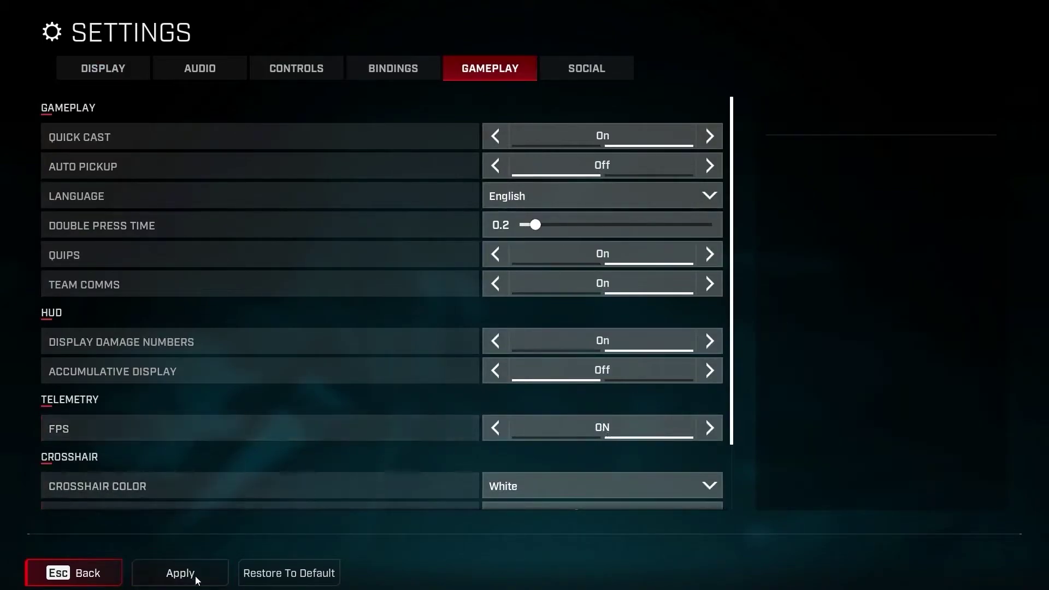
{"action": "left_click", "coordinate": [86, 575]}
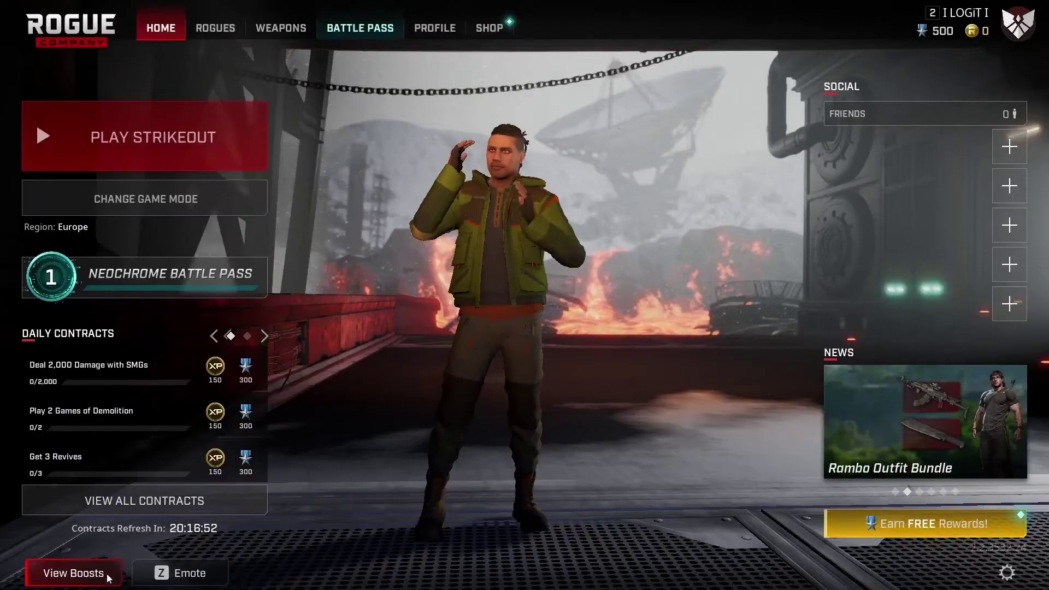
{"action": "left_click", "coordinate": [1006, 573]}
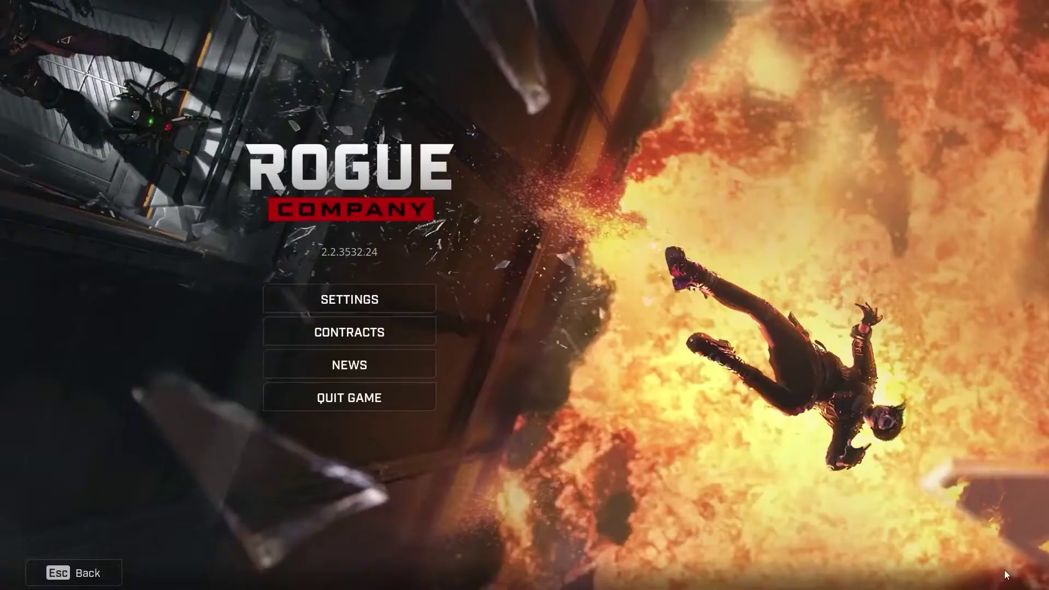
{"action": "left_click", "coordinate": [356, 400]}
{"action": "left_click", "coordinate": [443, 336]}
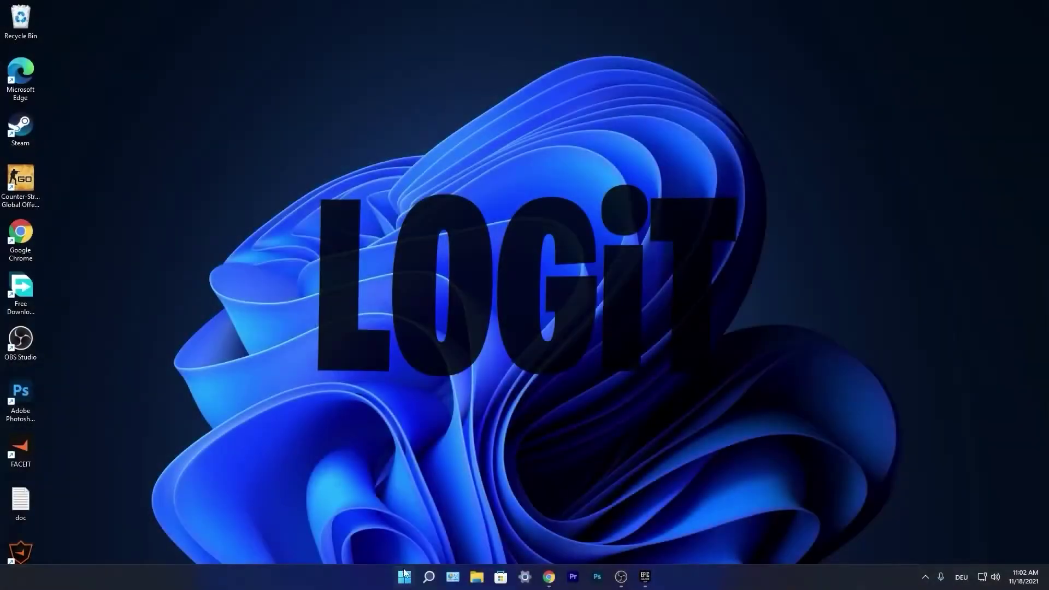
- Open Windows Settings and check the Game Mode option in the Gaming section
{"action": "left_click", "coordinate": [405, 575]}
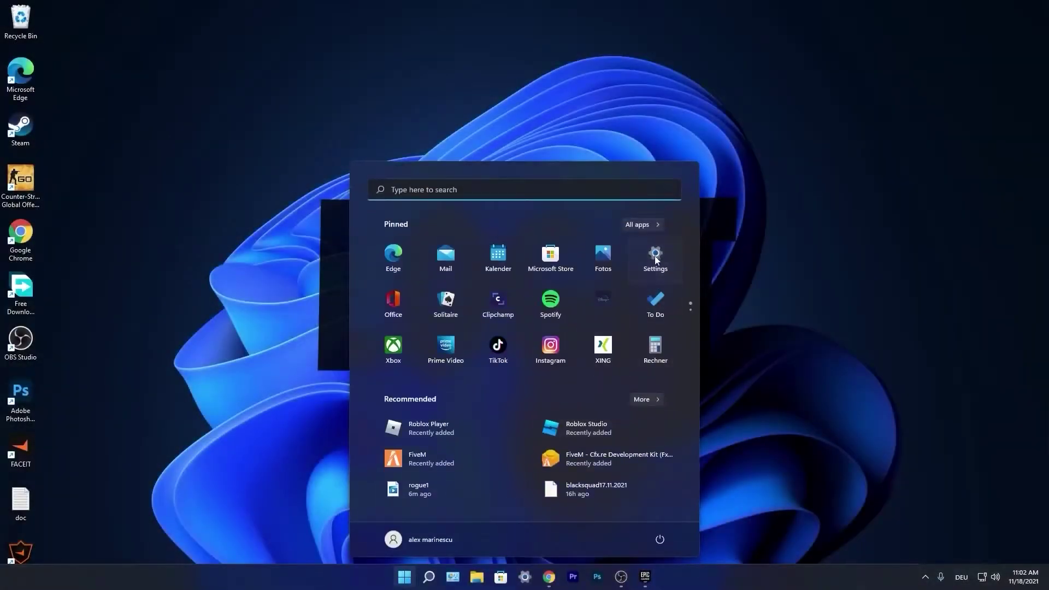
{"action": "left_click", "coordinate": [654, 256]}
{"action": "left_click", "coordinate": [275, 348]}
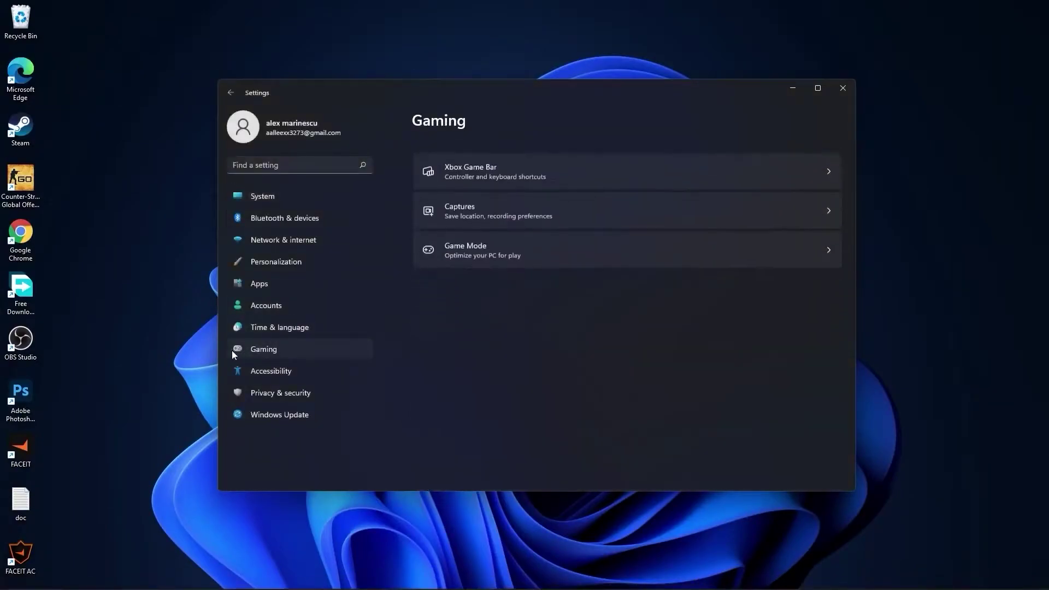
{"action": "left_click", "coordinate": [475, 239]}
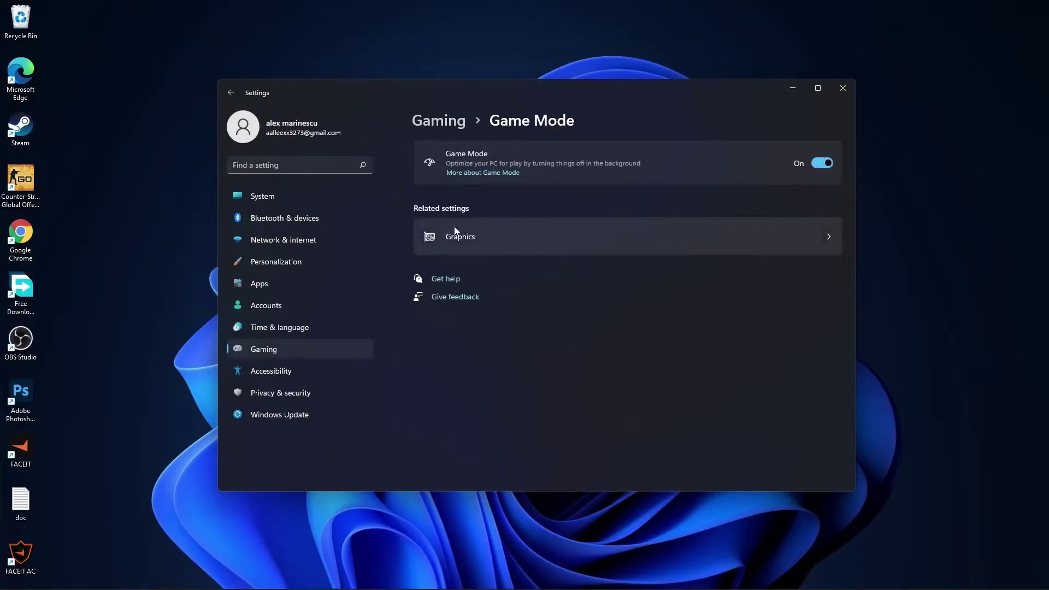
- Check hardware-accelerated GPU scheduling in the related default graphics settings and return to the Graphics page
{"action": "left_click", "coordinate": [467, 239]}
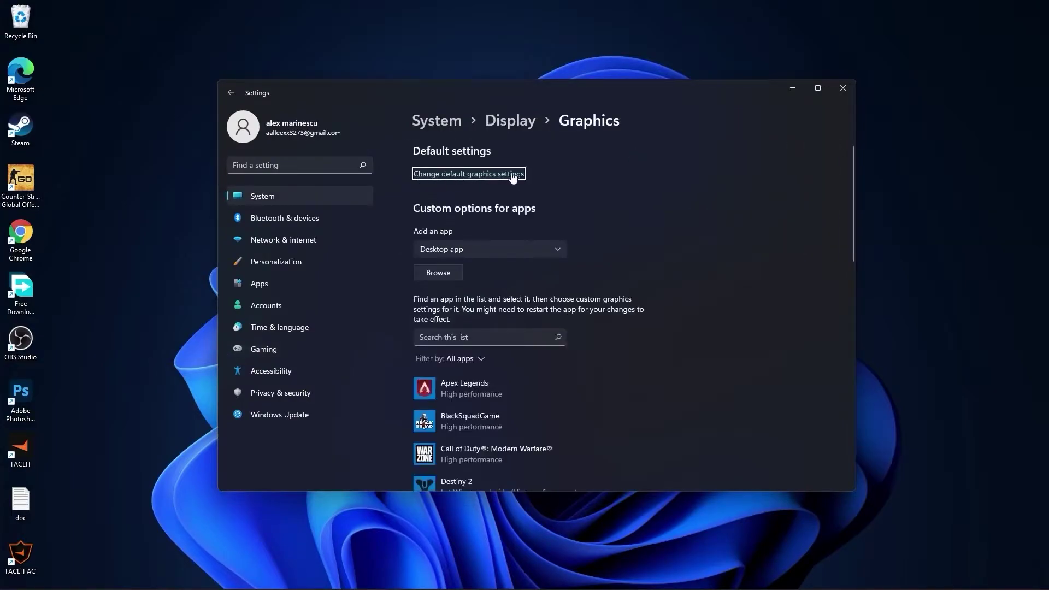
{"action": "left_click", "coordinate": [474, 179]}
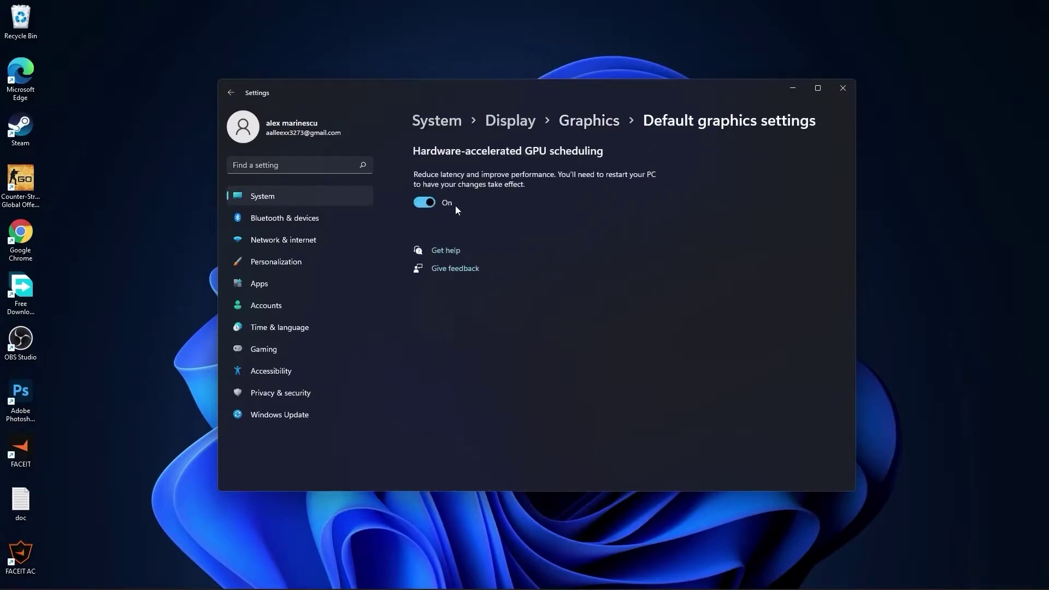
{"action": "left_click", "coordinate": [590, 127]}
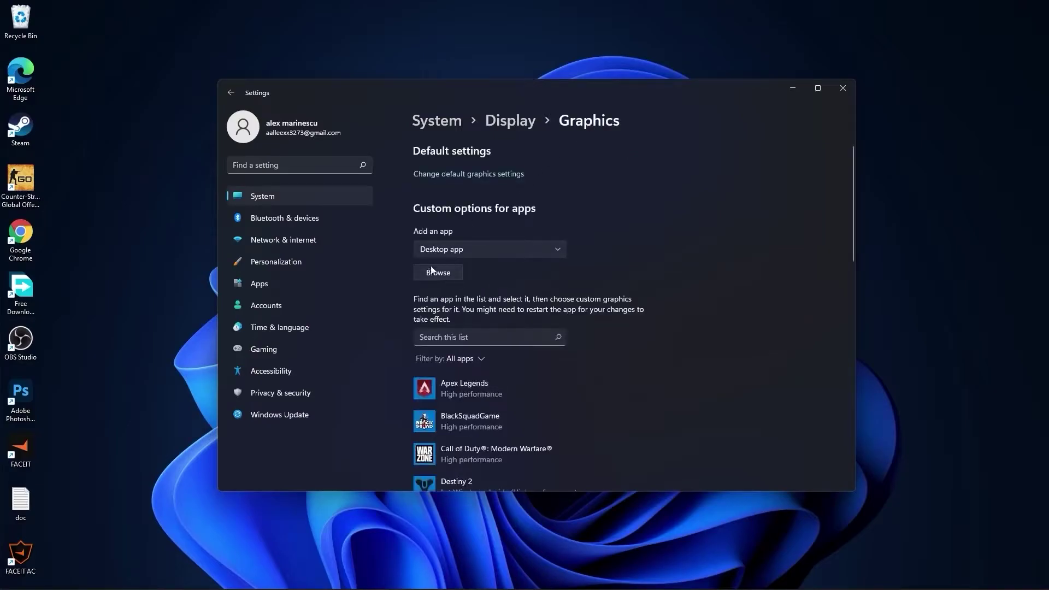
- Browse for a desktop app to add and select the RogueCompany application in D:\RogueCompany\RogueCompany\Binaries\Win64
{"action": "left_click", "coordinate": [442, 272]}
{"action": "left_click", "coordinate": [290, 319]}
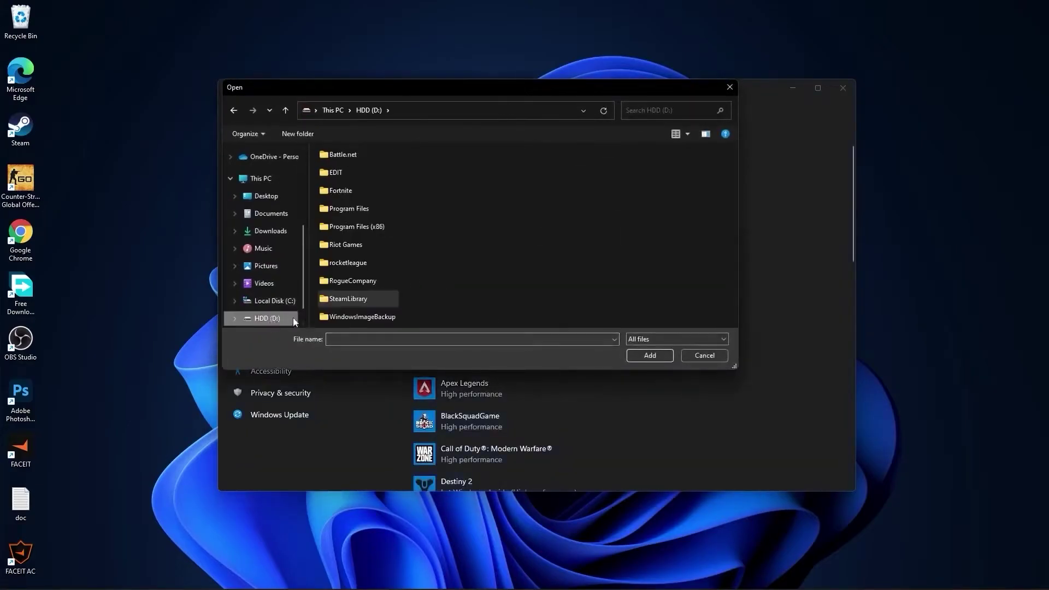
{"action": "double_click", "coordinate": [374, 280]}
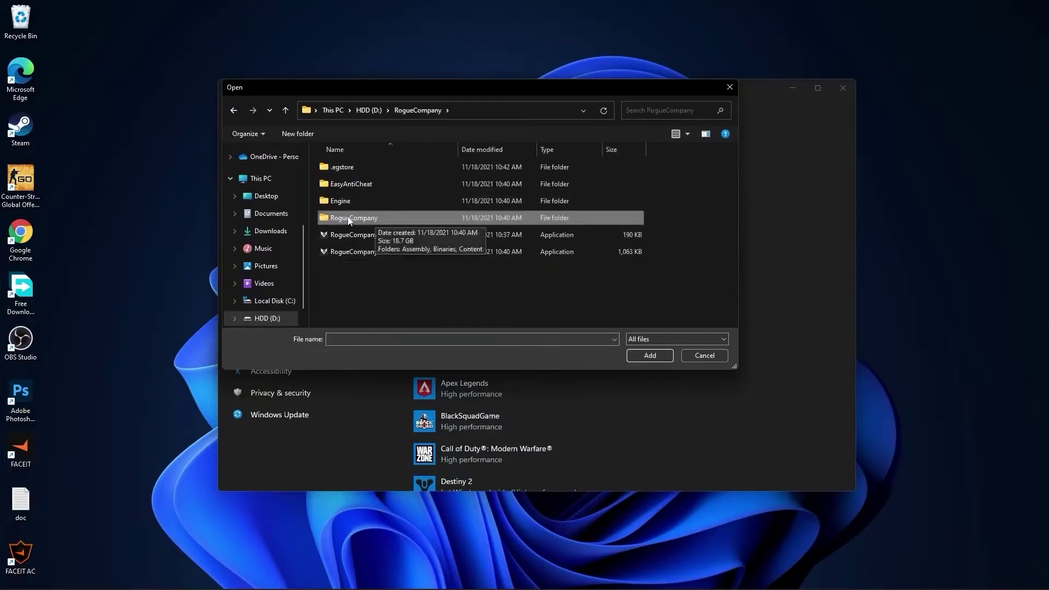
{"action": "double_click", "coordinate": [350, 219]}
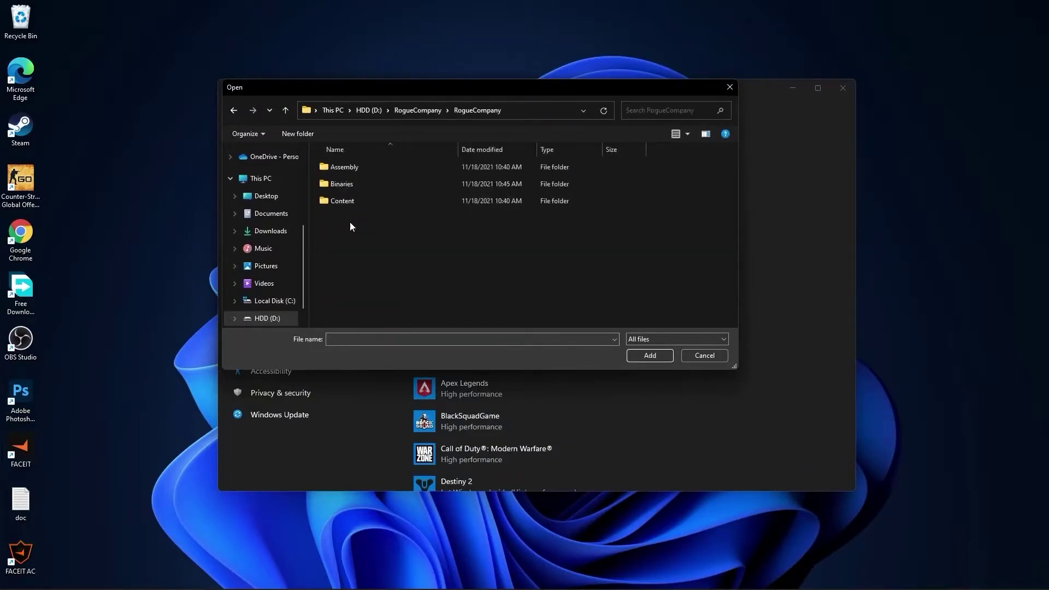
{"action": "double_click", "coordinate": [353, 186]}
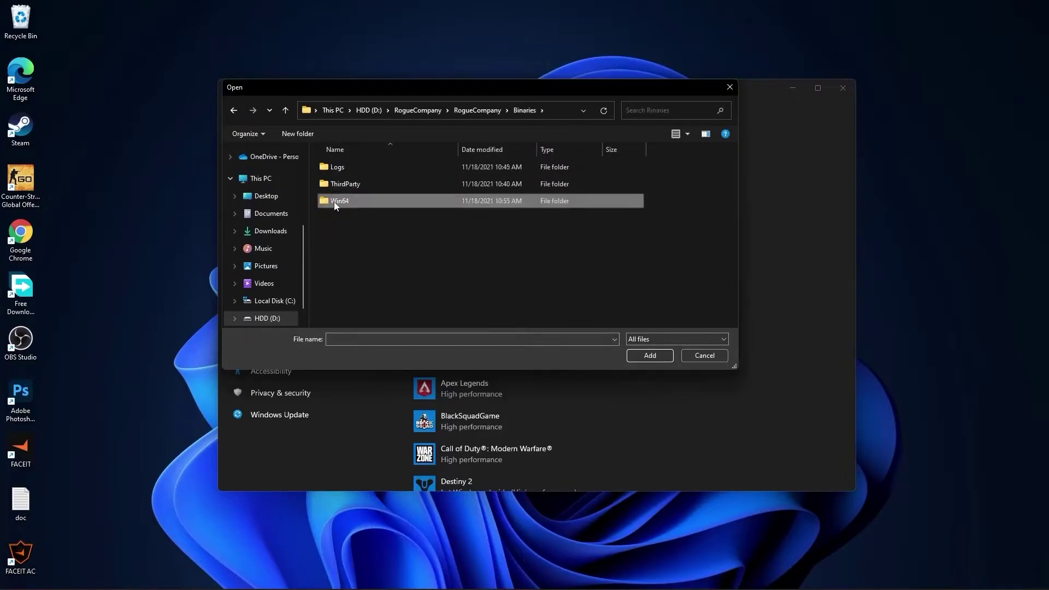
{"action": "double_click", "coordinate": [353, 202]}
{"action": "left_click", "coordinate": [339, 173]}
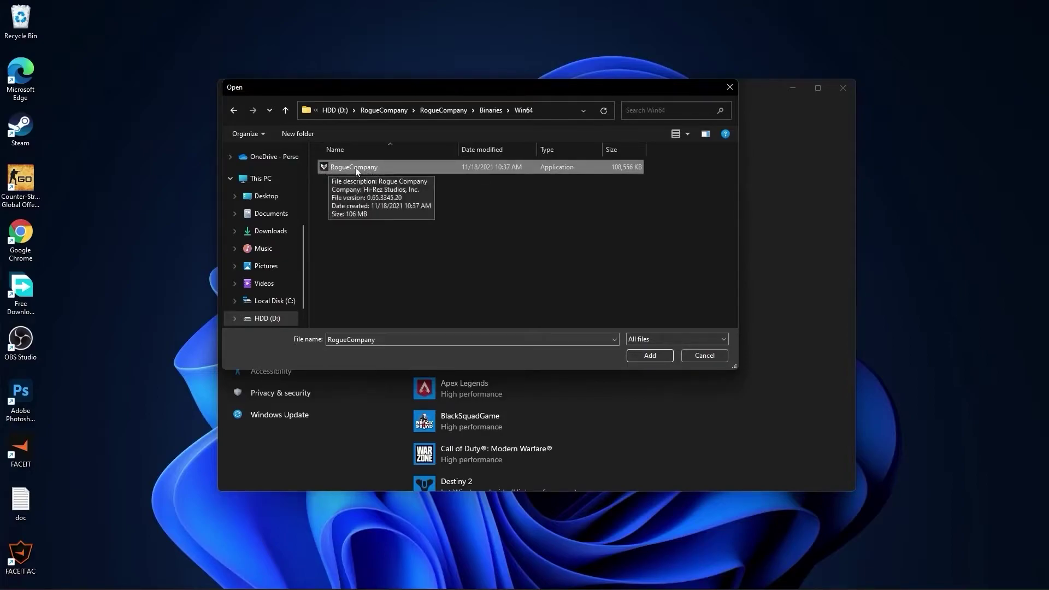
- Disable fullscreen optimizations in the compatibility properties of the RogueCompany application
{"action": "right_click", "coordinate": [355, 167]}
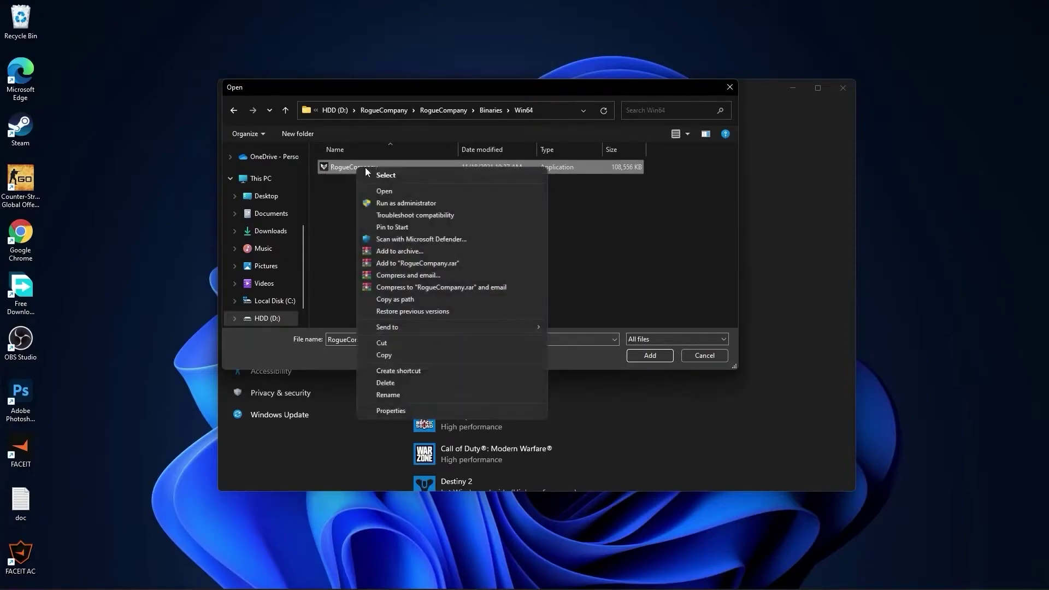
{"action": "left_click", "coordinate": [397, 411]}
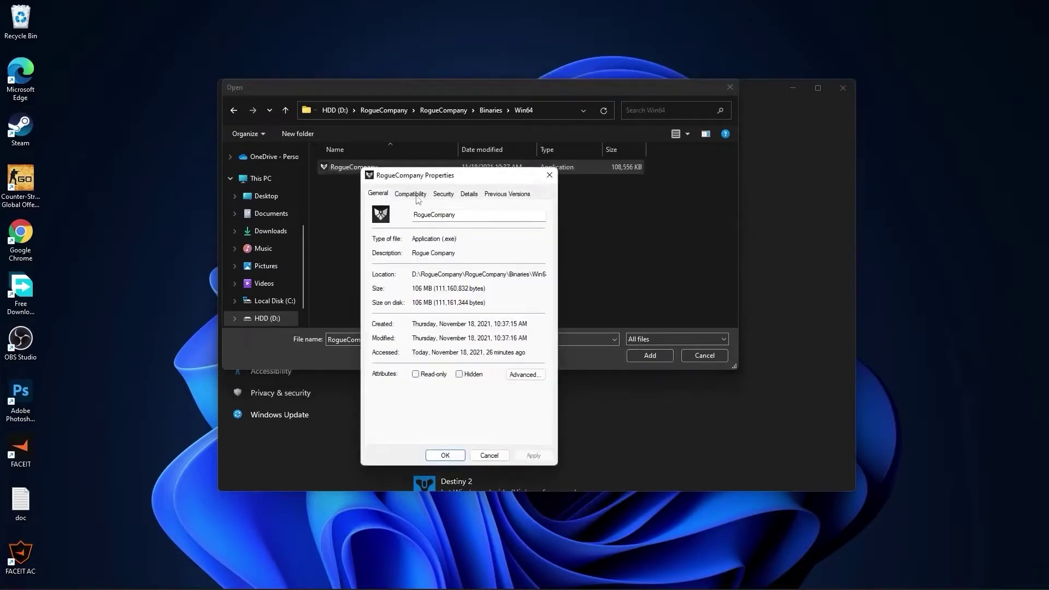
{"action": "left_click", "coordinate": [410, 195]}
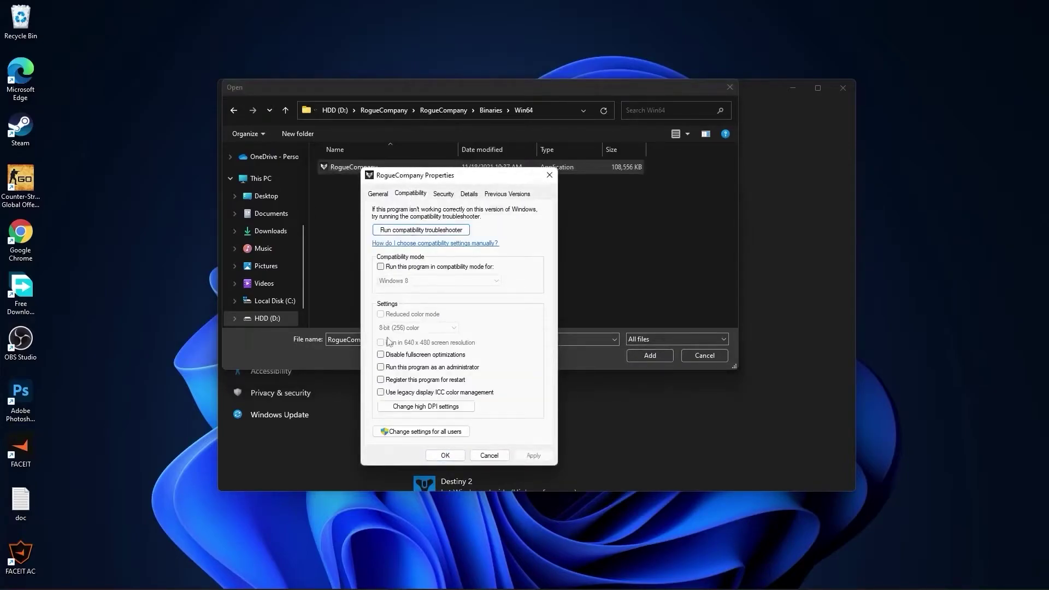
{"action": "left_click", "coordinate": [382, 355]}
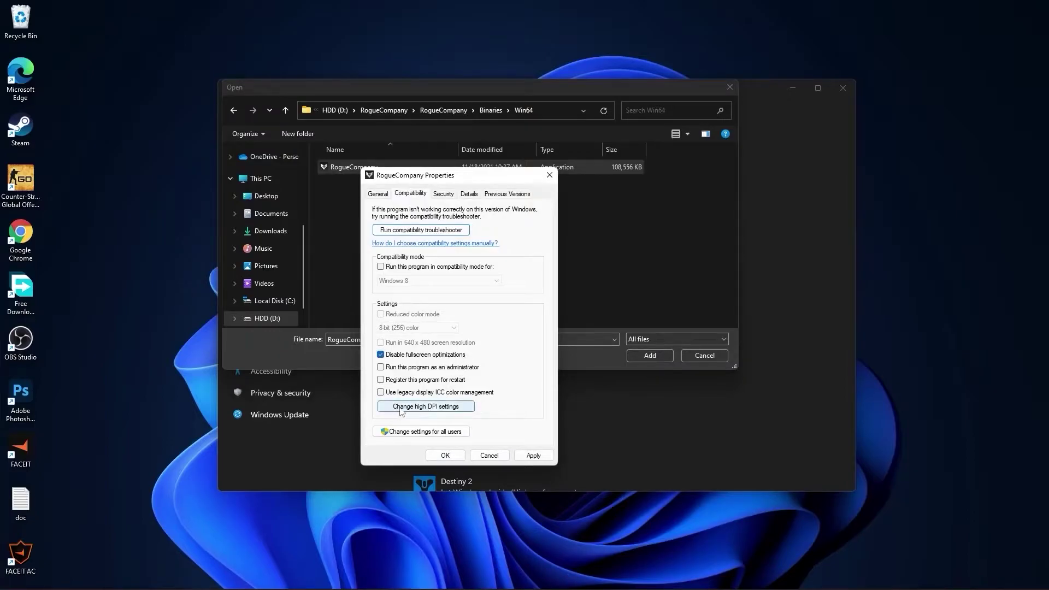
- Override the high DPI scaling behavior with scaling performed by Application, and apply the RogueCompany properties
{"action": "left_click", "coordinate": [429, 408]}
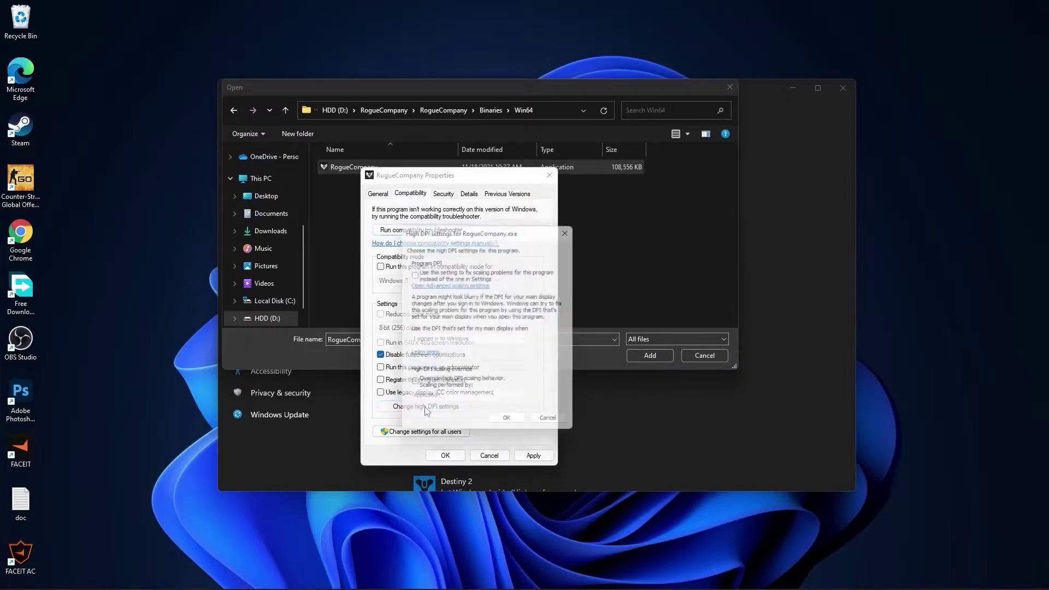
{"action": "left_click", "coordinate": [412, 386]}
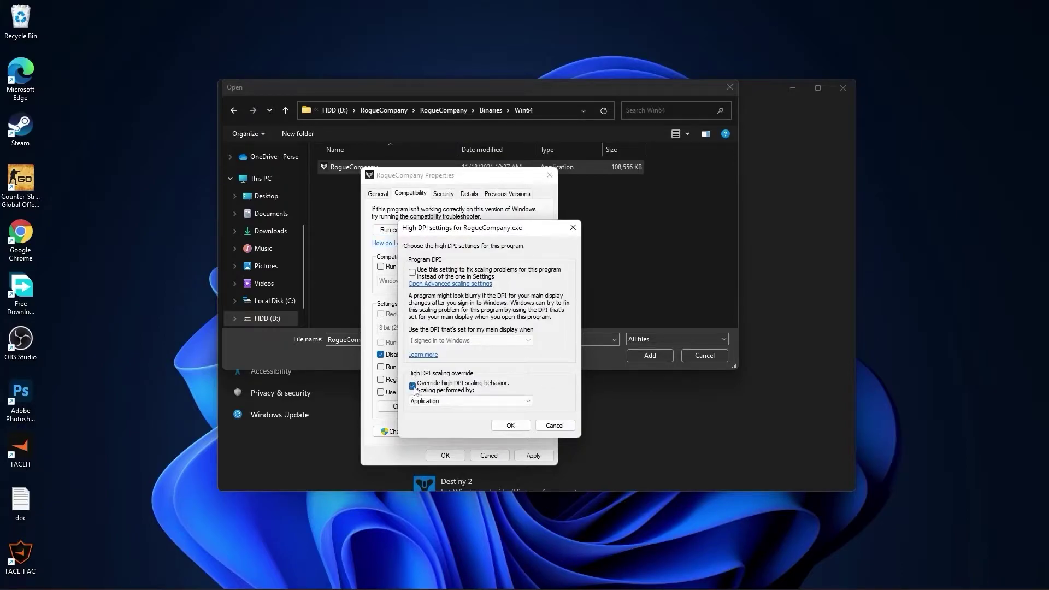
{"action": "left_click", "coordinate": [510, 425]}
{"action": "left_click", "coordinate": [533, 456]}
{"action": "left_click", "coordinate": [452, 457]}
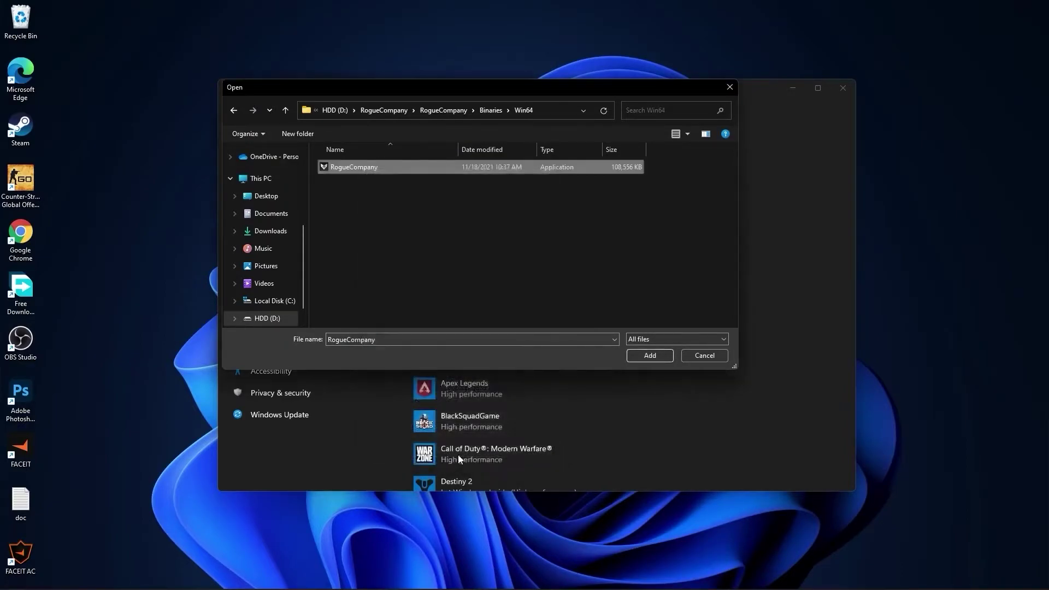
- Add RogueCompany to the custom graphics app list and save its graphics preference as High performance
{"action": "left_click", "coordinate": [649, 355]}
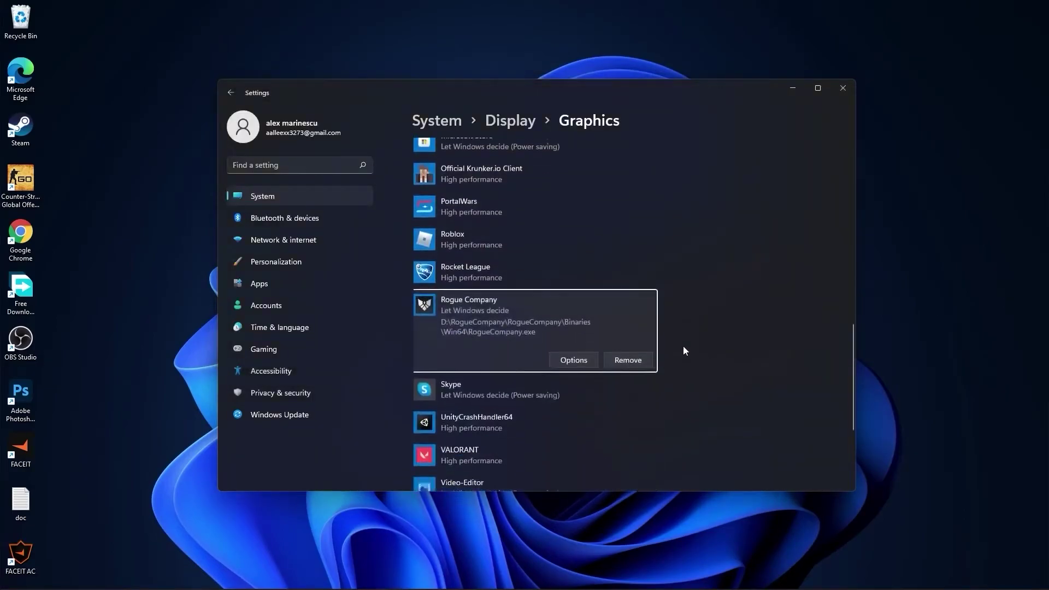
{"action": "left_click", "coordinate": [574, 359]}
{"action": "left_click", "coordinate": [444, 296]}
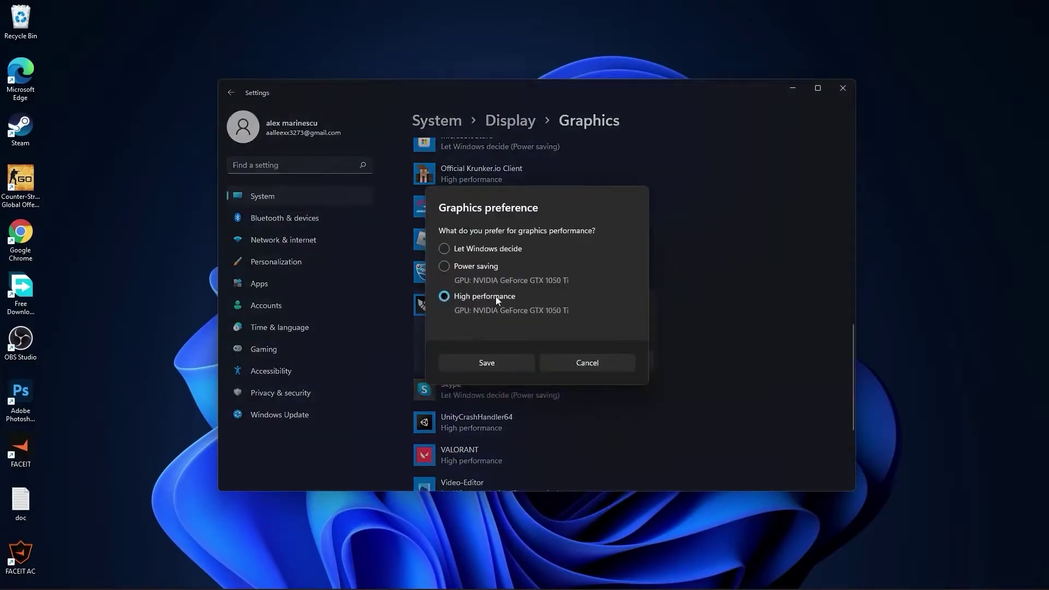
{"action": "left_click", "coordinate": [487, 363]}
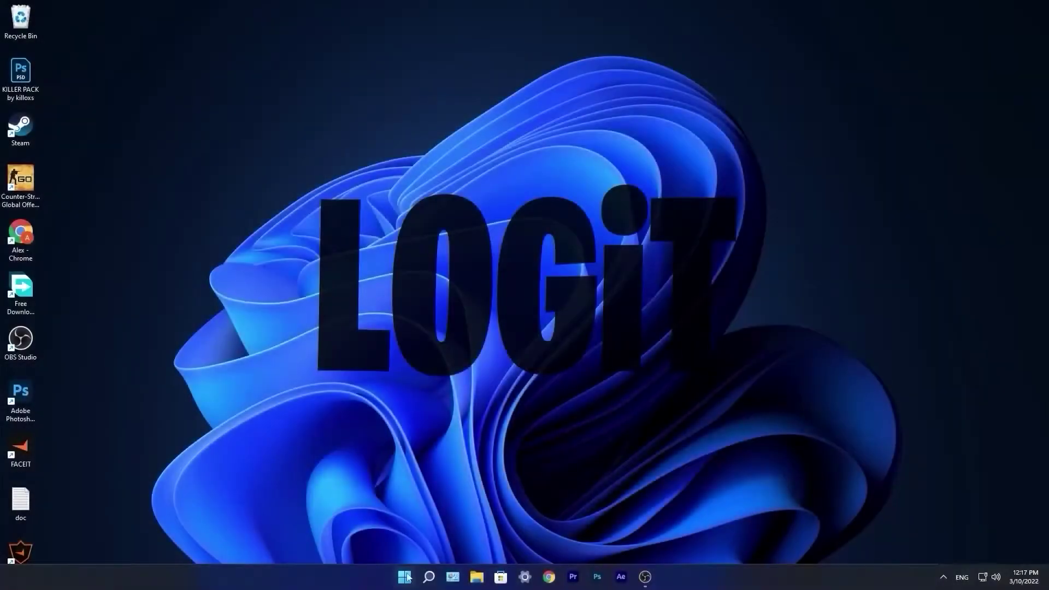
- Install the pending Windows Malicious Software Removal Tool update from Windows Update and check for further updates
{"action": "left_click", "coordinate": [404, 576]}
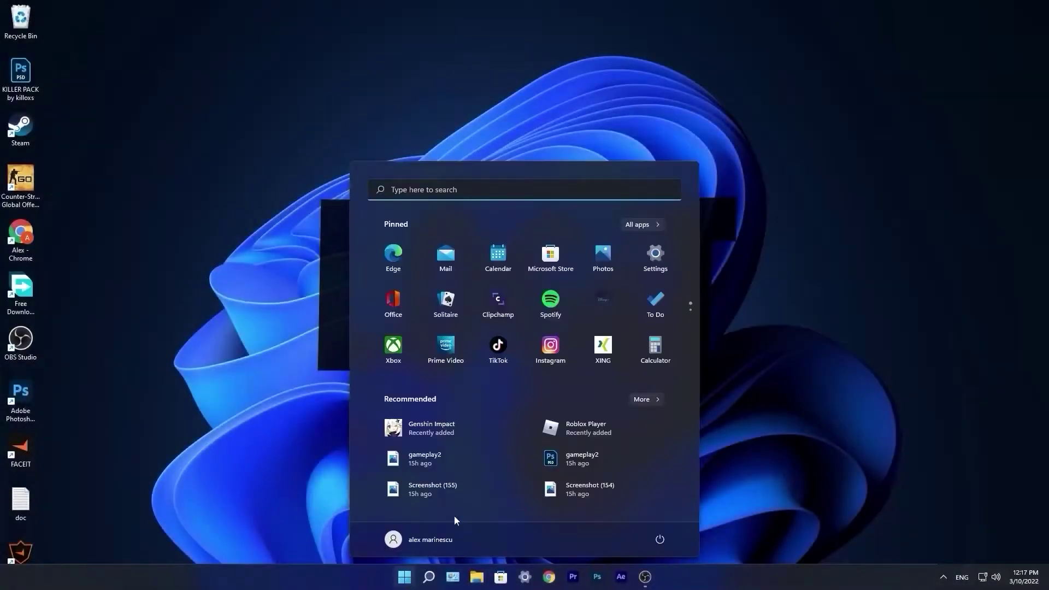
{"action": "left_click", "coordinate": [656, 256]}
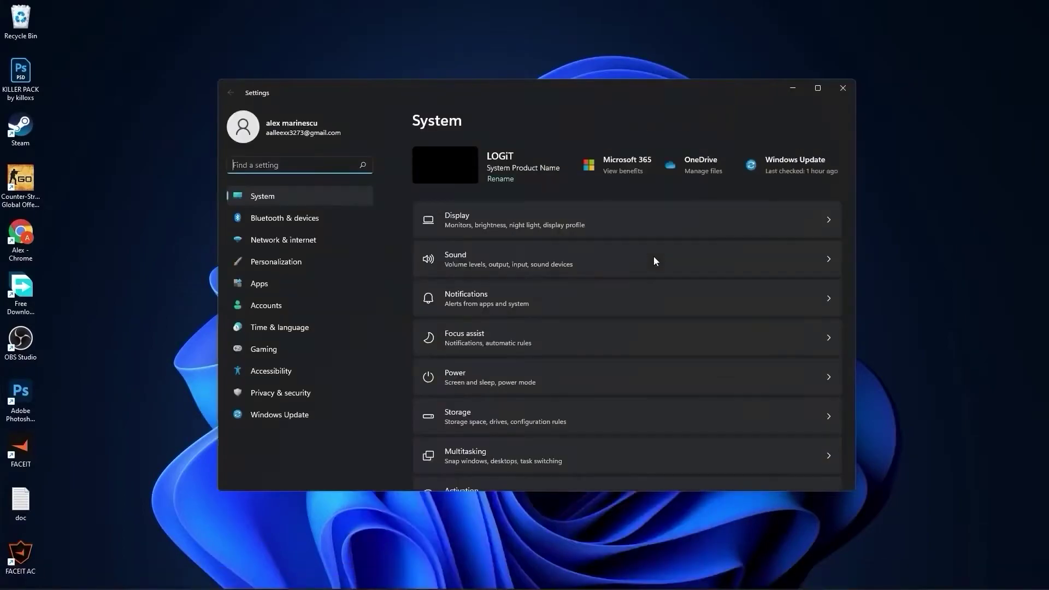
{"action": "left_click", "coordinate": [283, 418]}
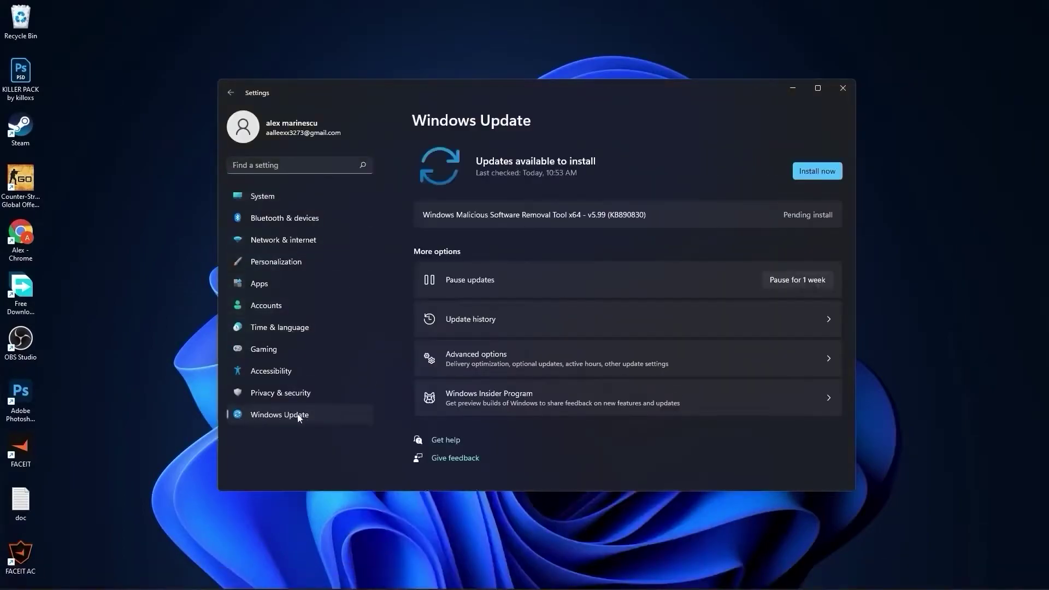
{"action": "left_click", "coordinate": [816, 170]}
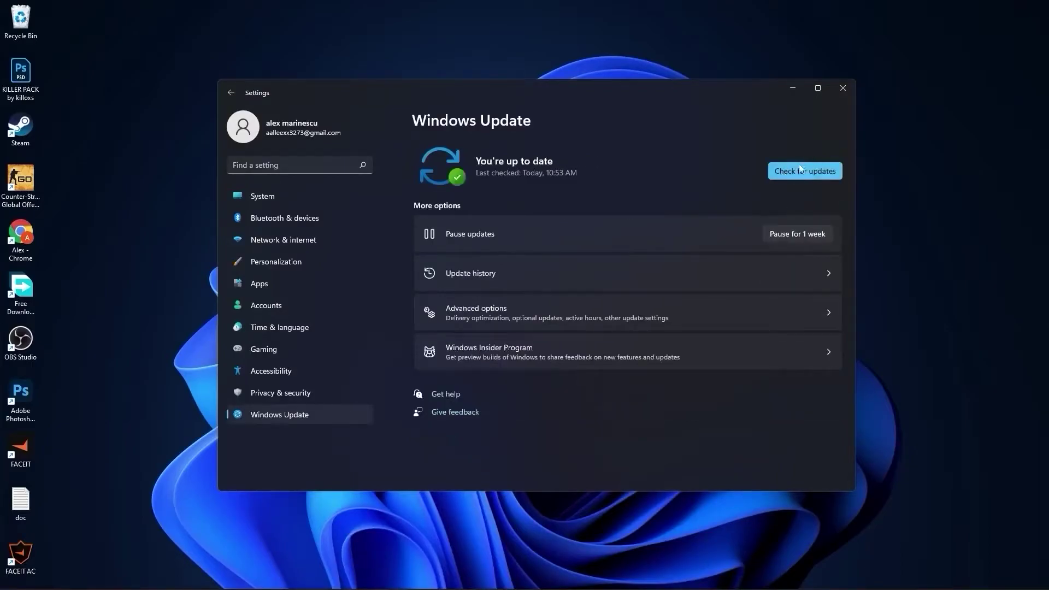
{"action": "left_click", "coordinate": [801, 169]}
{"action": "left_click", "coordinate": [844, 87]}
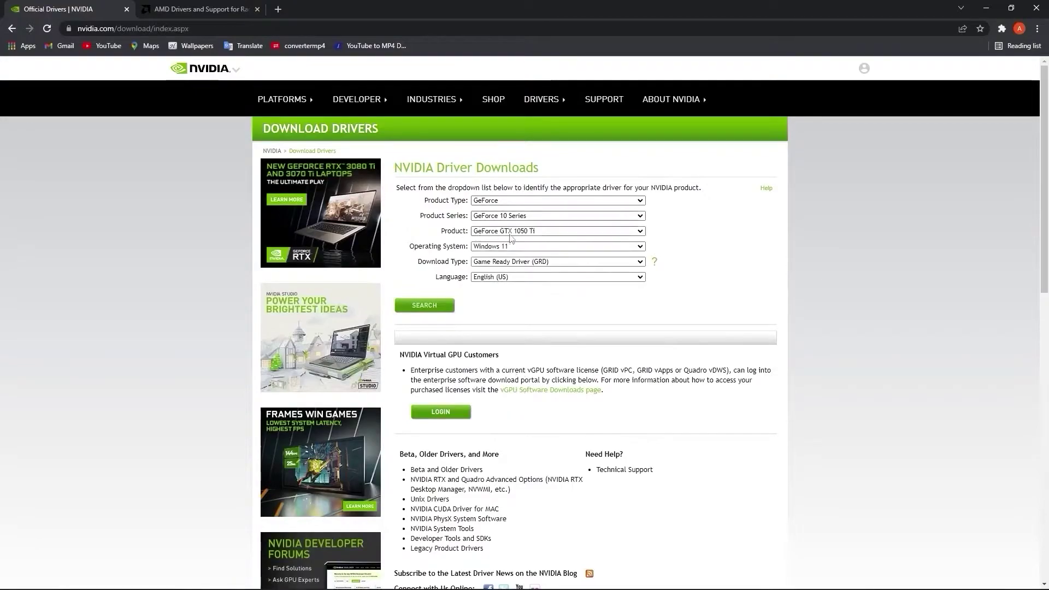
- Find and download the NVIDIA Game Ready Driver for the GeForce GTX 1050 Ti on Windows 11
{"action": "left_click", "coordinate": [425, 307]}
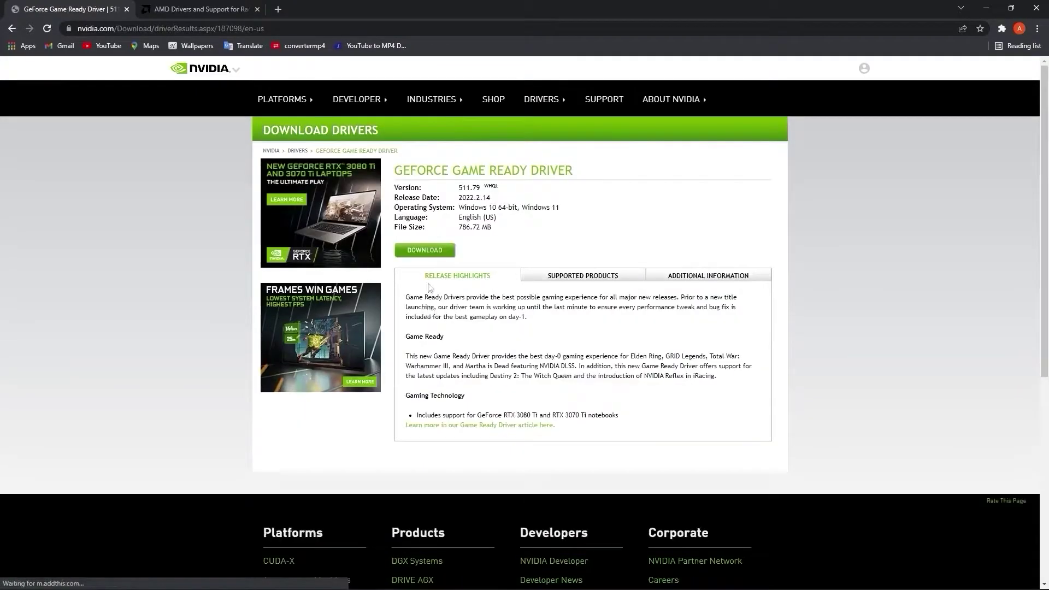
{"action": "left_click", "coordinate": [426, 251]}
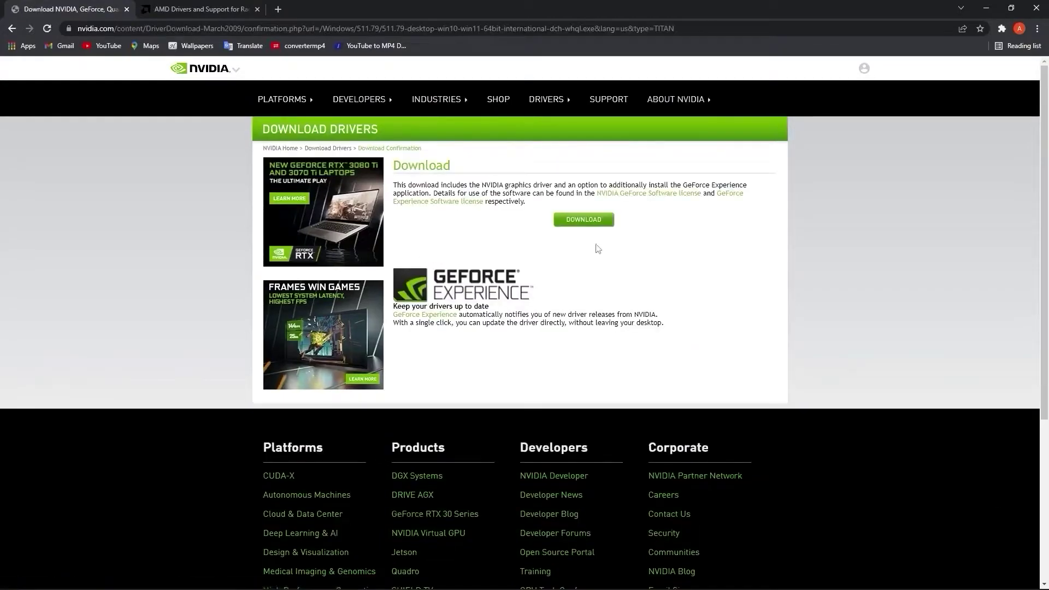
{"action": "left_click", "coordinate": [583, 220]}
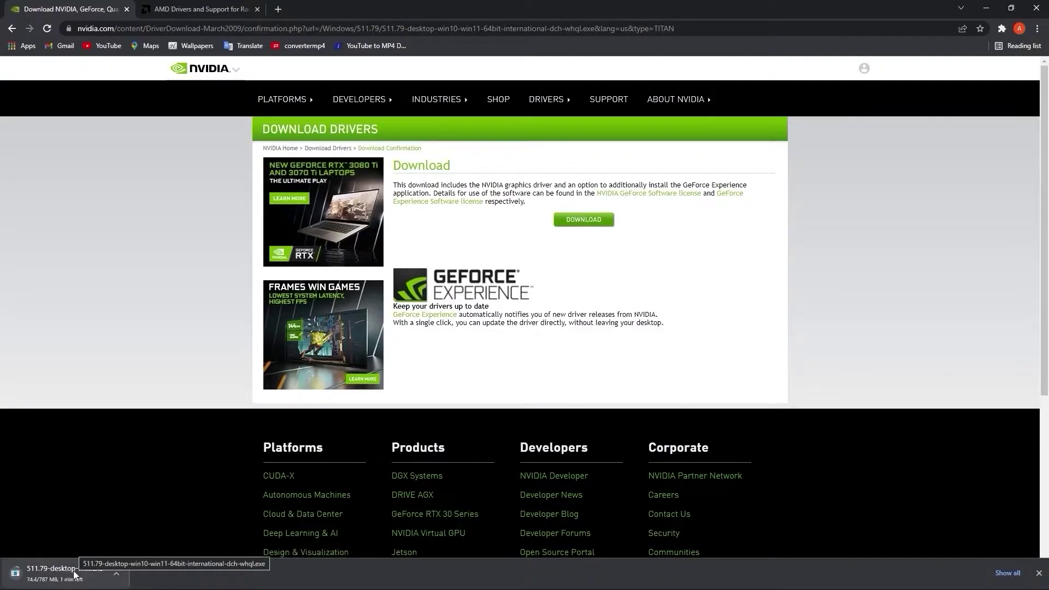
- Start downloading the auto-detect Radeon driver installer from the AMD support page and cancel the download
{"action": "left_click", "coordinate": [193, 8]}
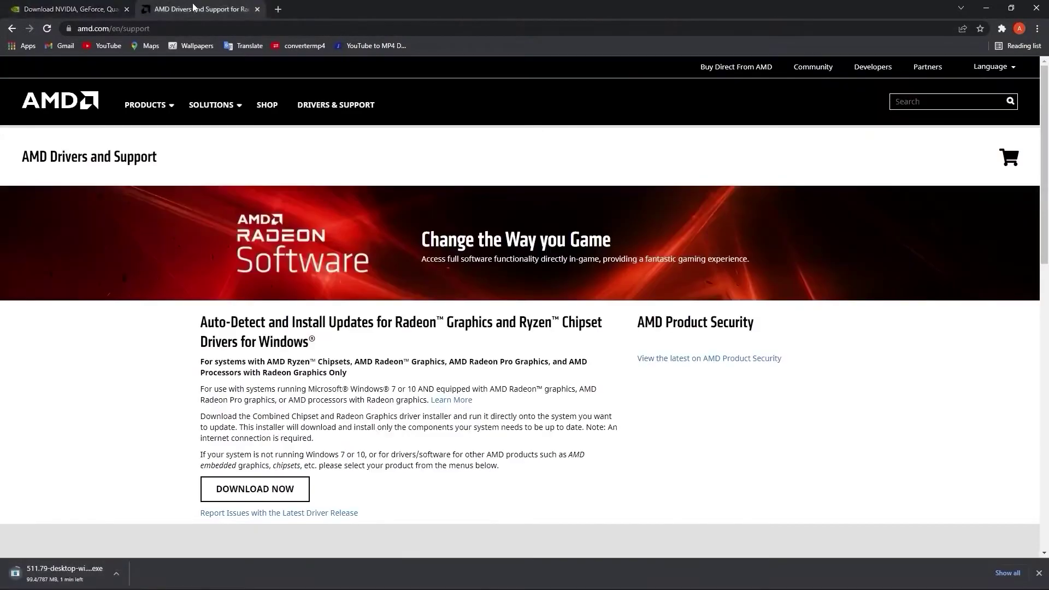
{"action": "scroll", "coordinate": [466, 413], "scroll_direction": "down", "scroll_amount": 2}
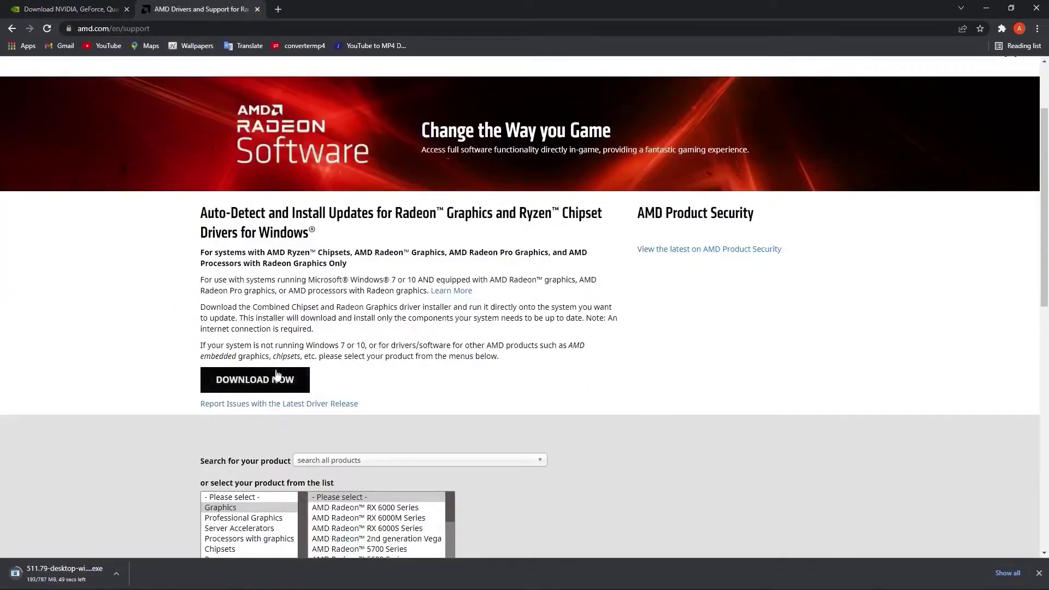
{"action": "left_click", "coordinate": [259, 381]}
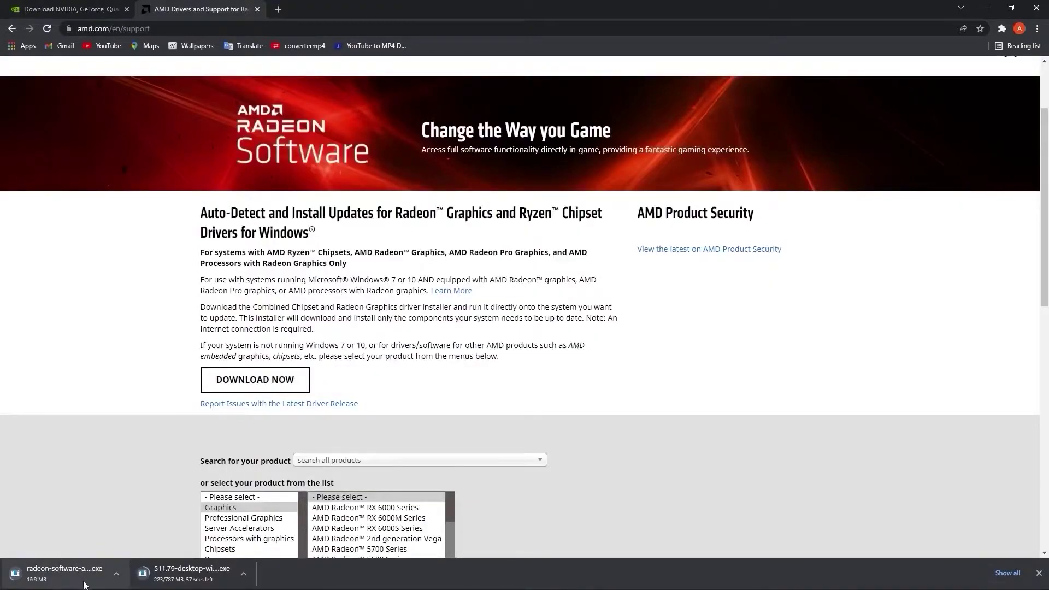
{"action": "left_click", "coordinate": [115, 573]}
{"action": "left_click", "coordinate": [118, 549]}
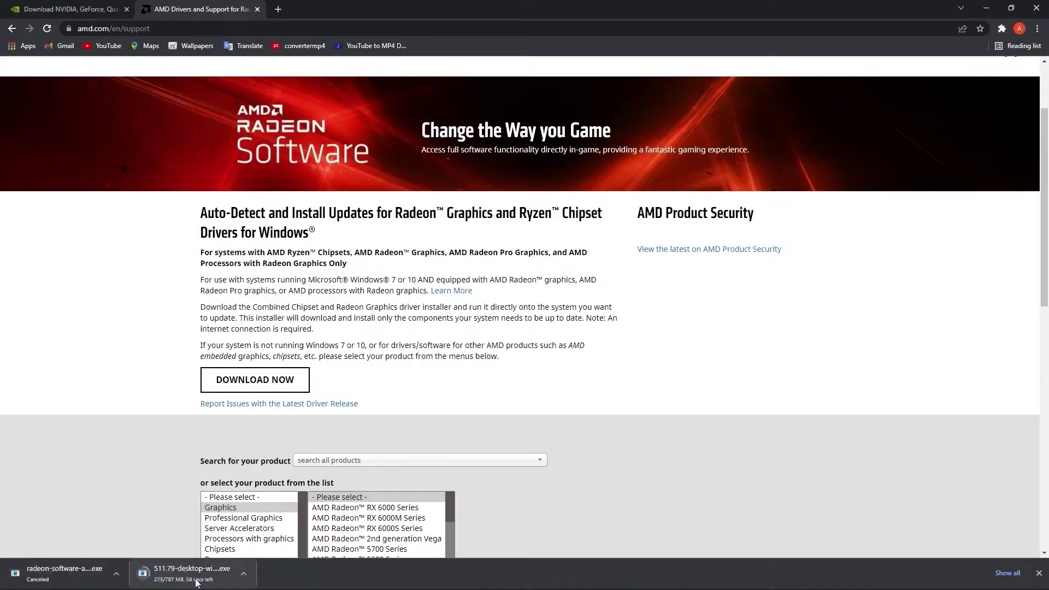
- Open the downloaded NVIDIA 511.79 driver package and extract its files to the suggested folder
{"action": "left_click", "coordinate": [244, 574]}
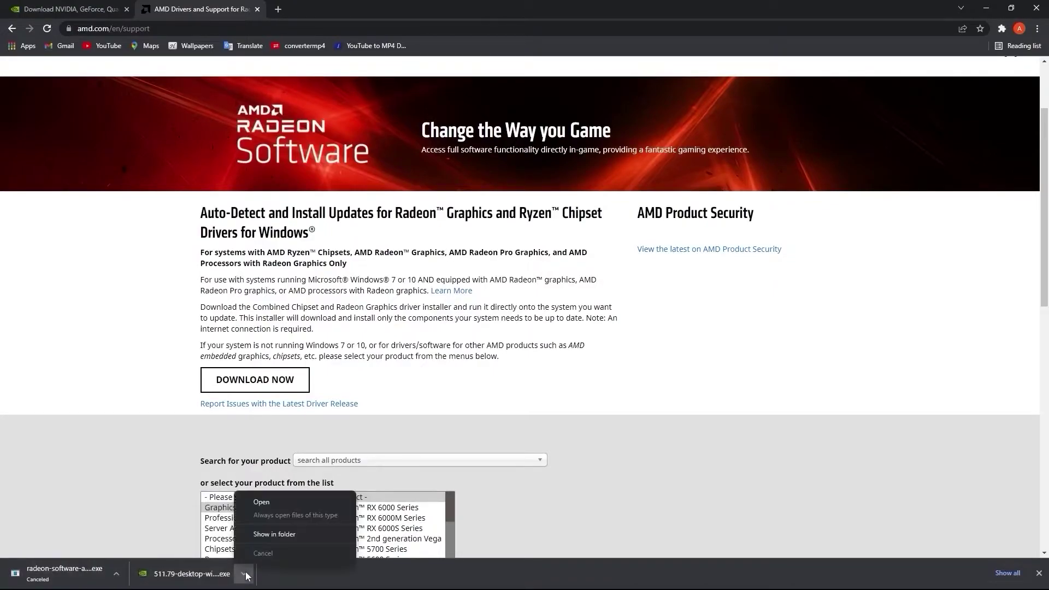
{"action": "left_click", "coordinate": [261, 501]}
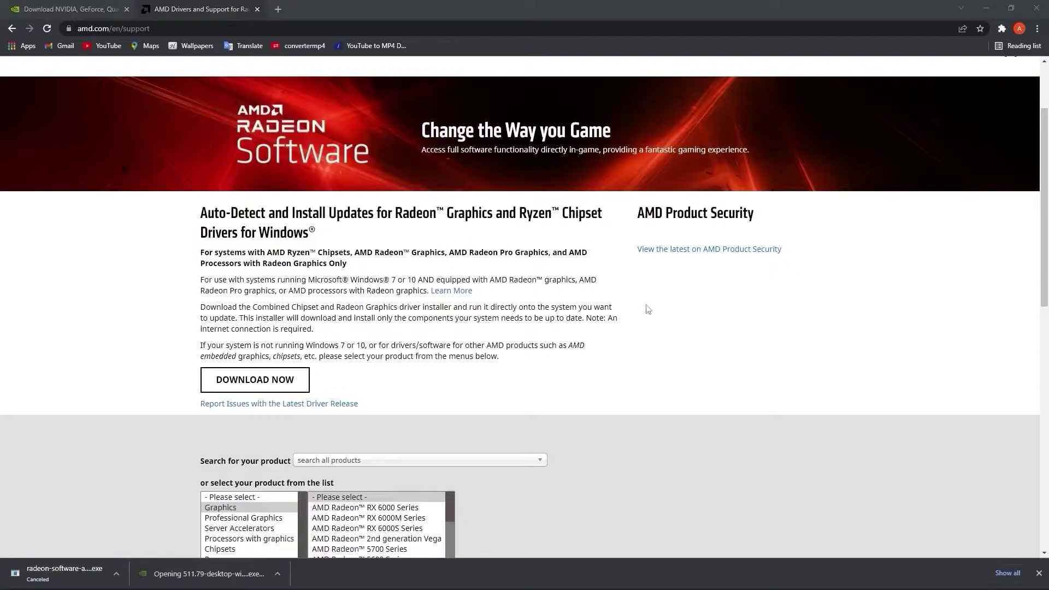
{"action": "left_click", "coordinate": [985, 7]}
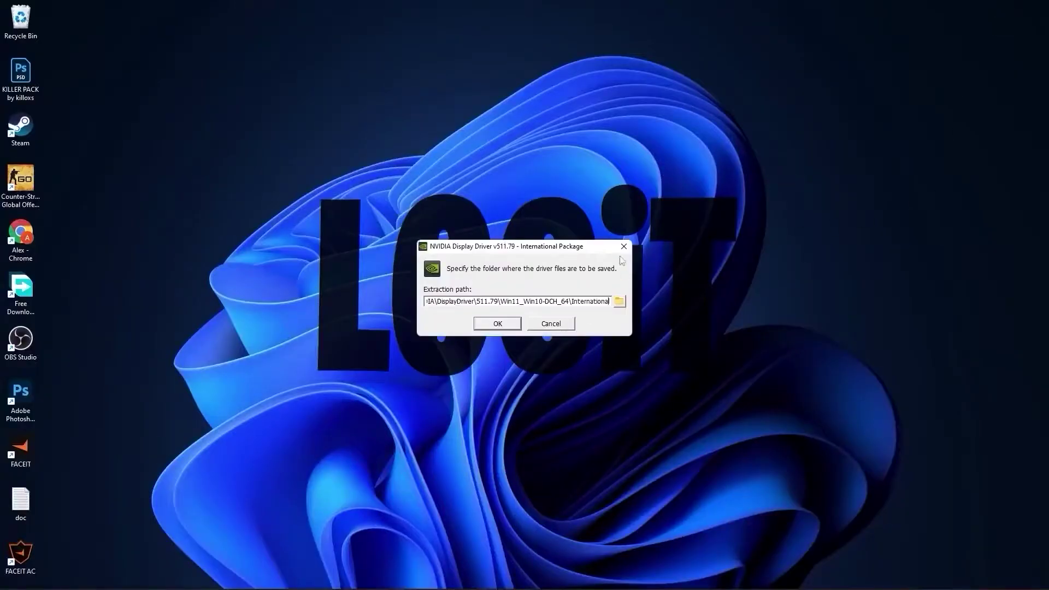
{"action": "left_click", "coordinate": [497, 324]}
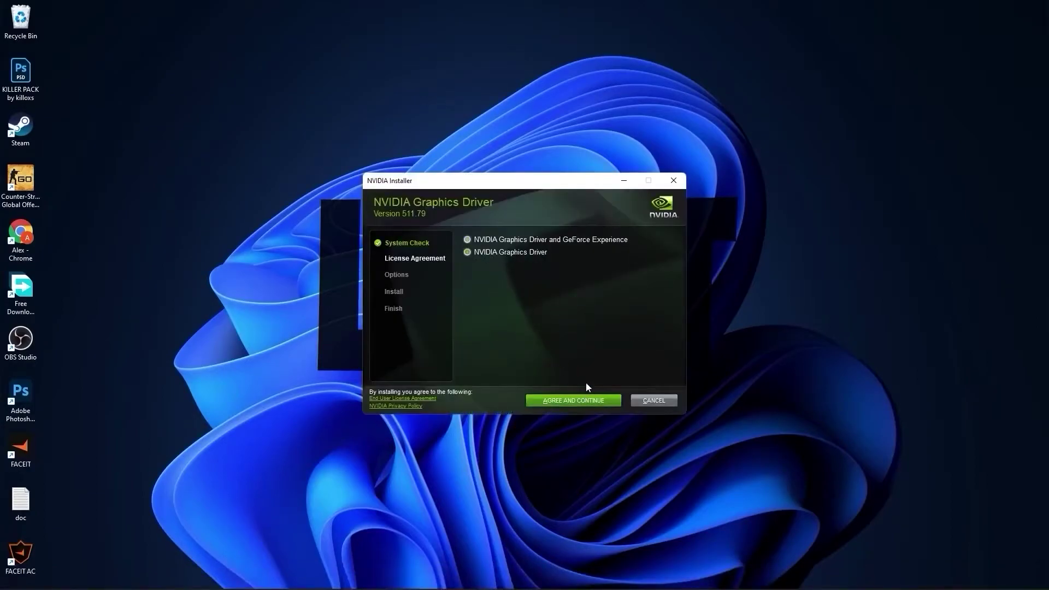
- Accept the NVIDIA license agreement, install the graphics driver with the Express option, and close the installer
{"action": "left_click", "coordinate": [579, 402]}
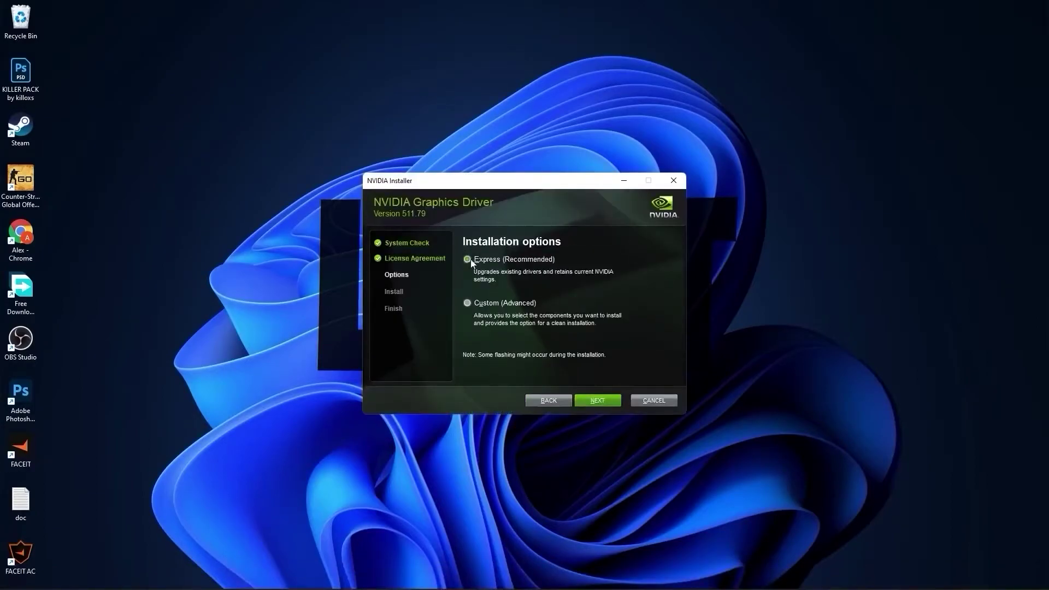
{"action": "left_click", "coordinate": [600, 402]}
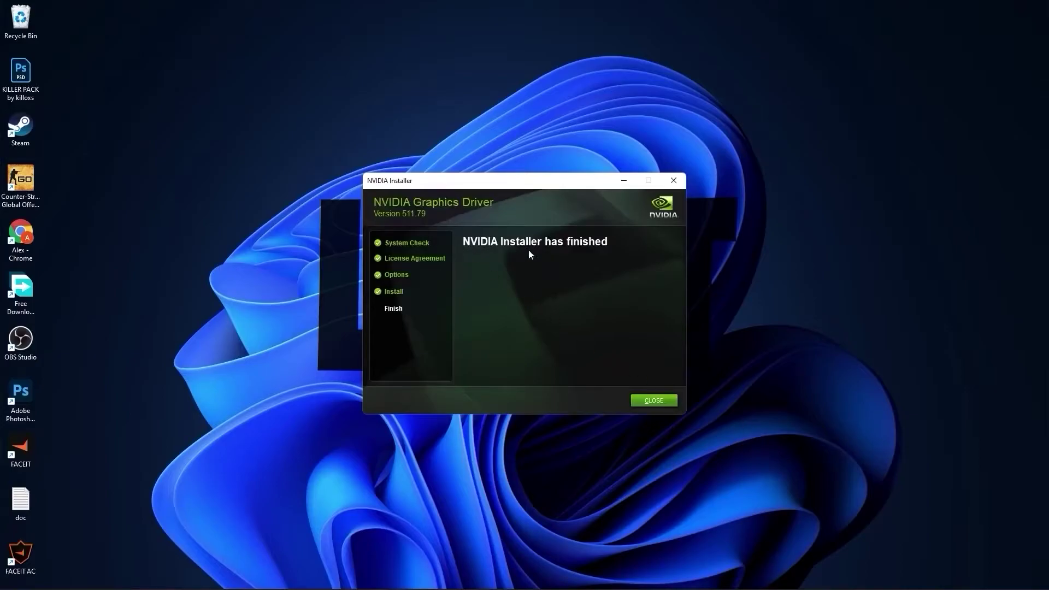
{"action": "left_click", "coordinate": [654, 401]}
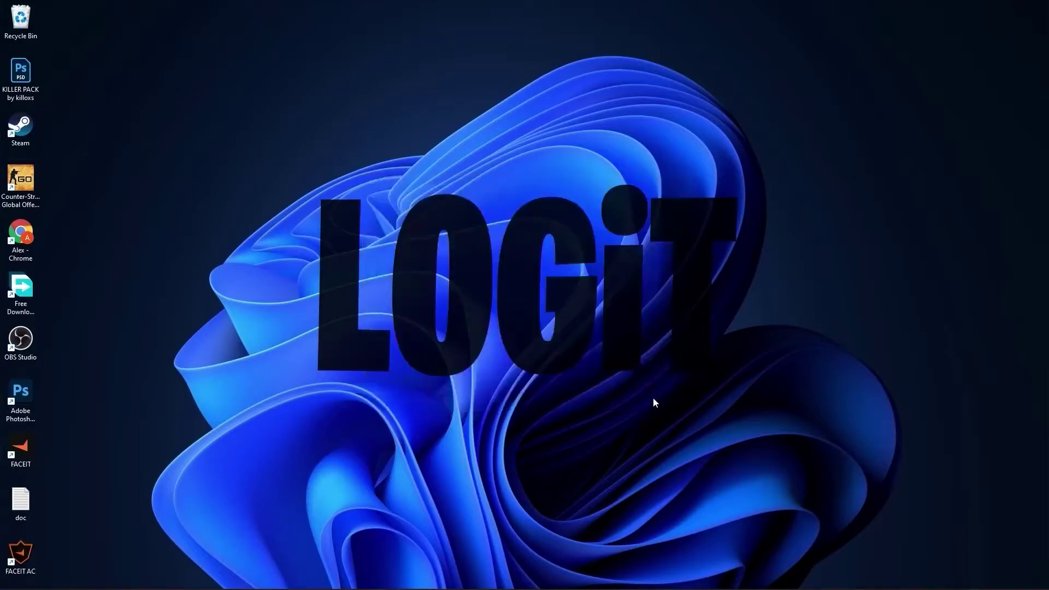
- Open the NVIDIA Control Panel from the desktop's extended context options
{"action": "right_click", "coordinate": [552, 158]}
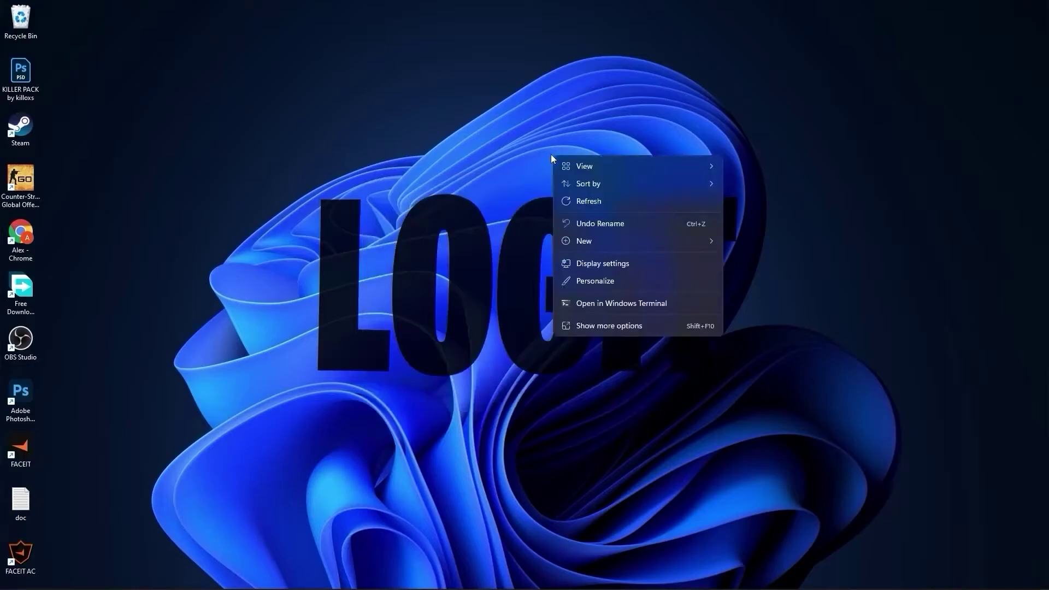
{"action": "left_click", "coordinate": [596, 326]}
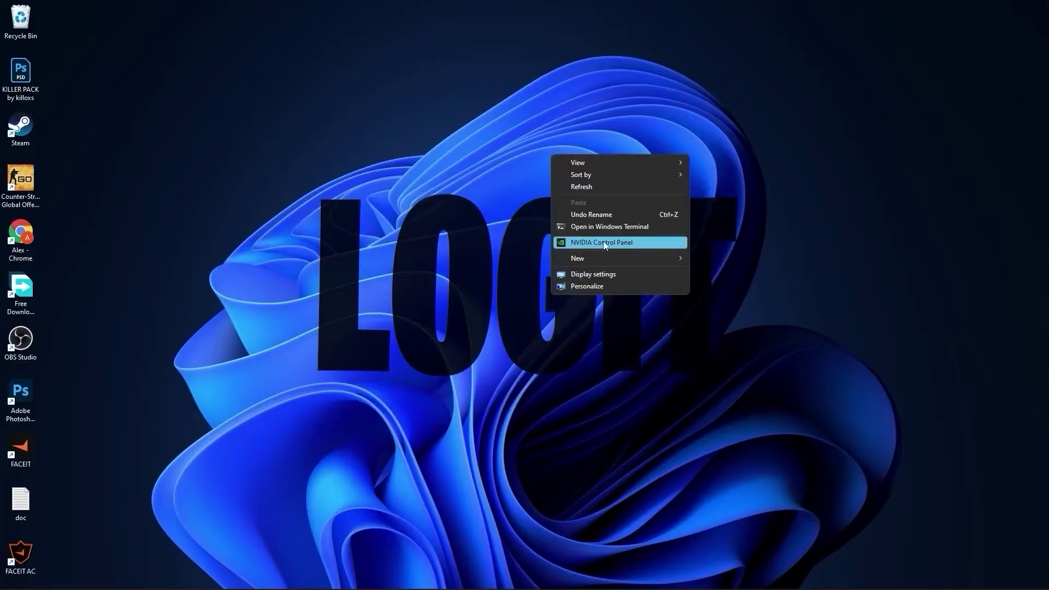
{"action": "left_click", "coordinate": [606, 243]}
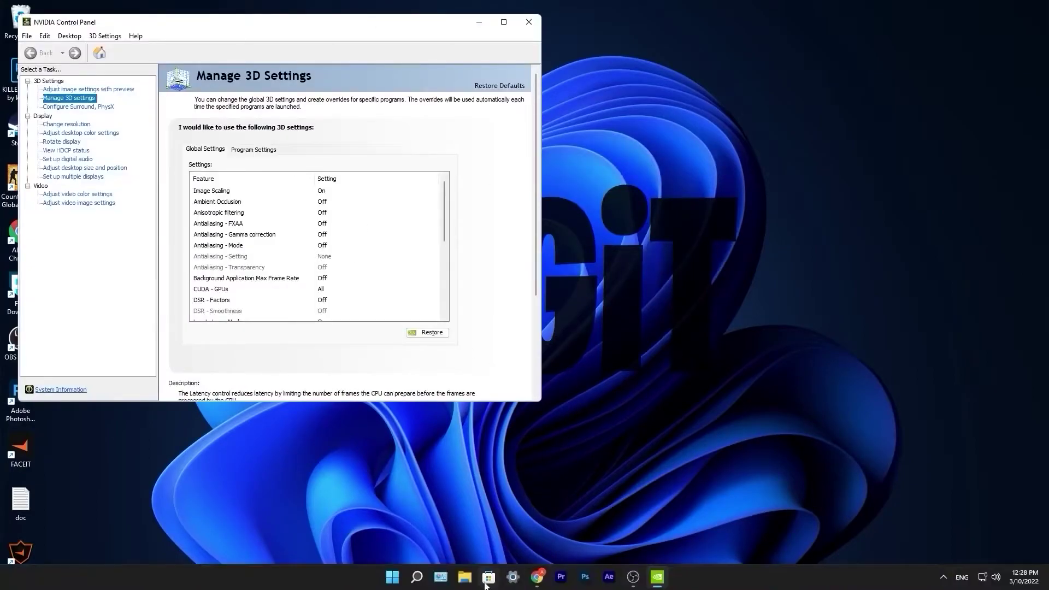
- Switch to the Microsoft Store, search for "nvidia control panel" and open the NVIDIA Control Panel app result
{"action": "left_click", "coordinate": [494, 563]}
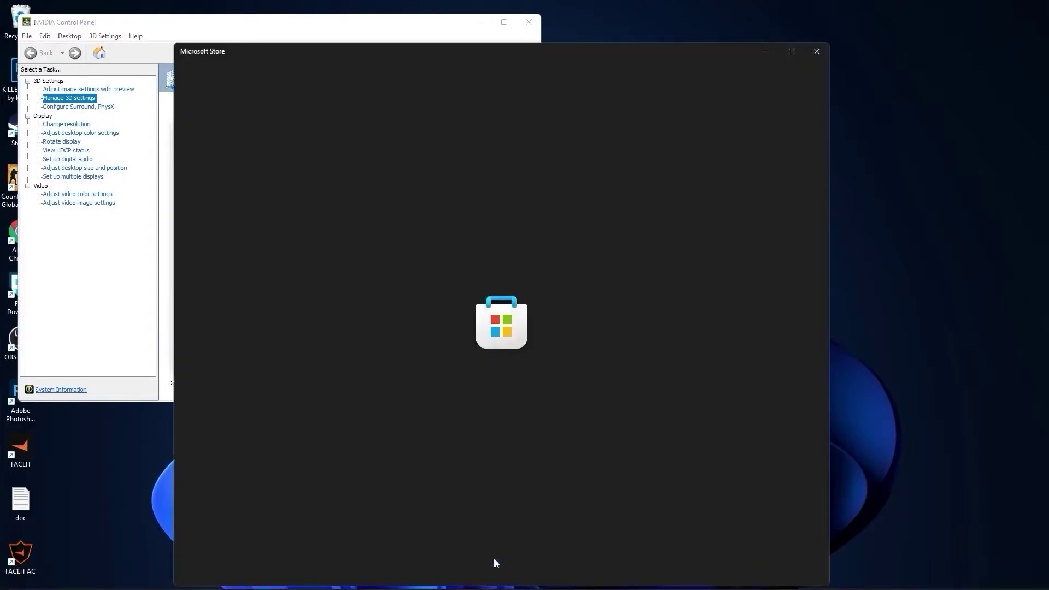
{"action": "type", "text": "nvidia control panel"}
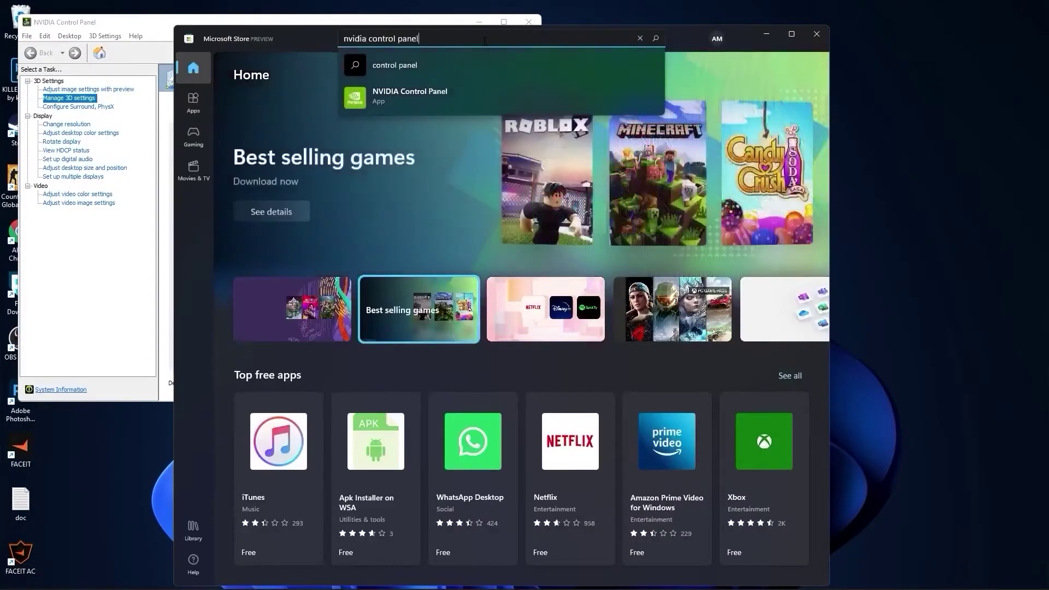
{"action": "left_click", "coordinate": [406, 97]}
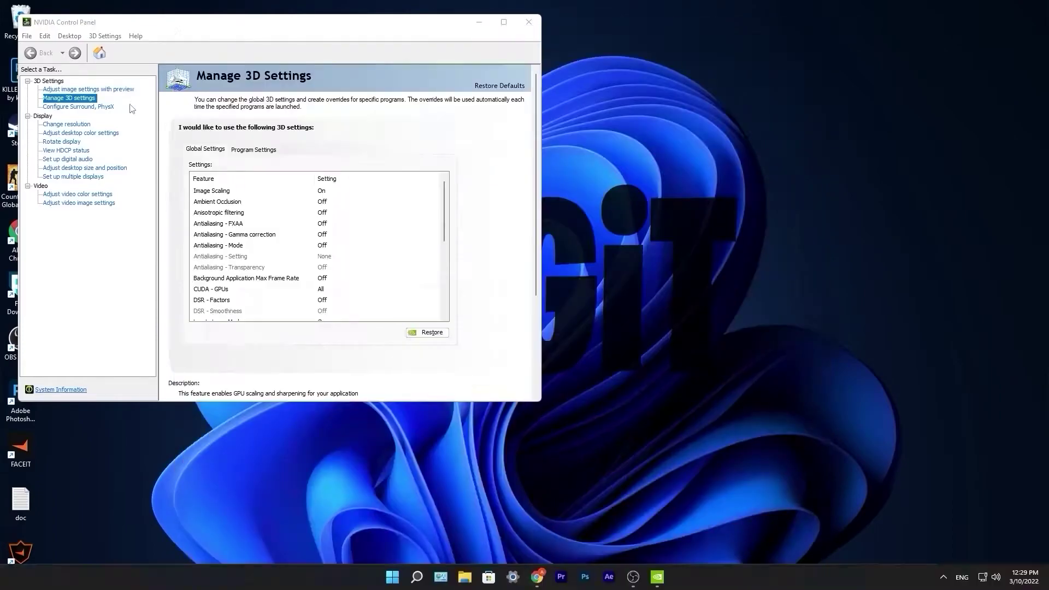
- In the NVIDIA image settings with preview, use my preference emphasizing Performance and apply the change
{"action": "left_click", "coordinate": [90, 91]}
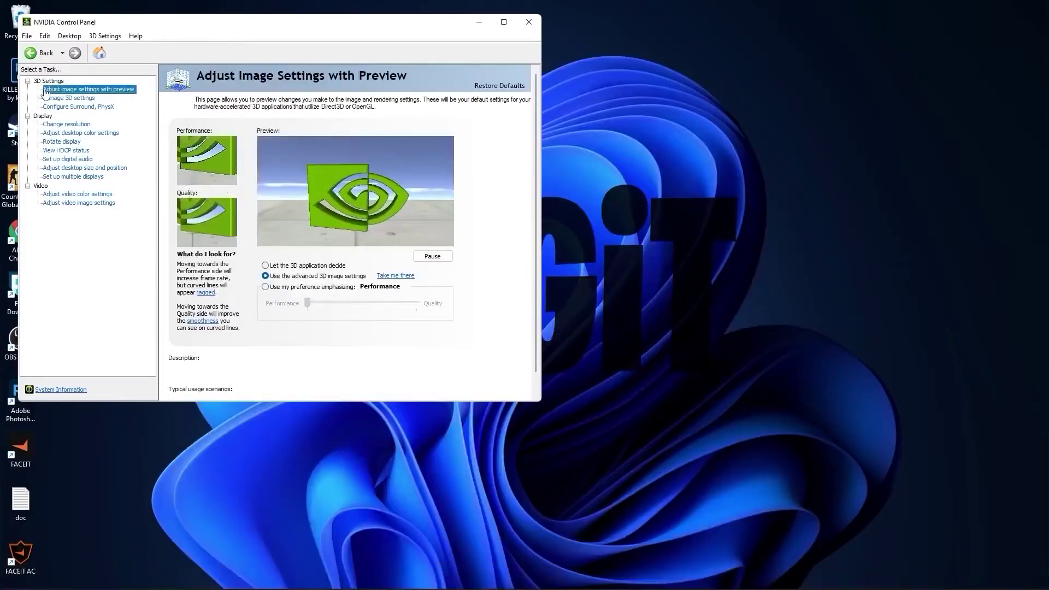
{"action": "left_click", "coordinate": [303, 287]}
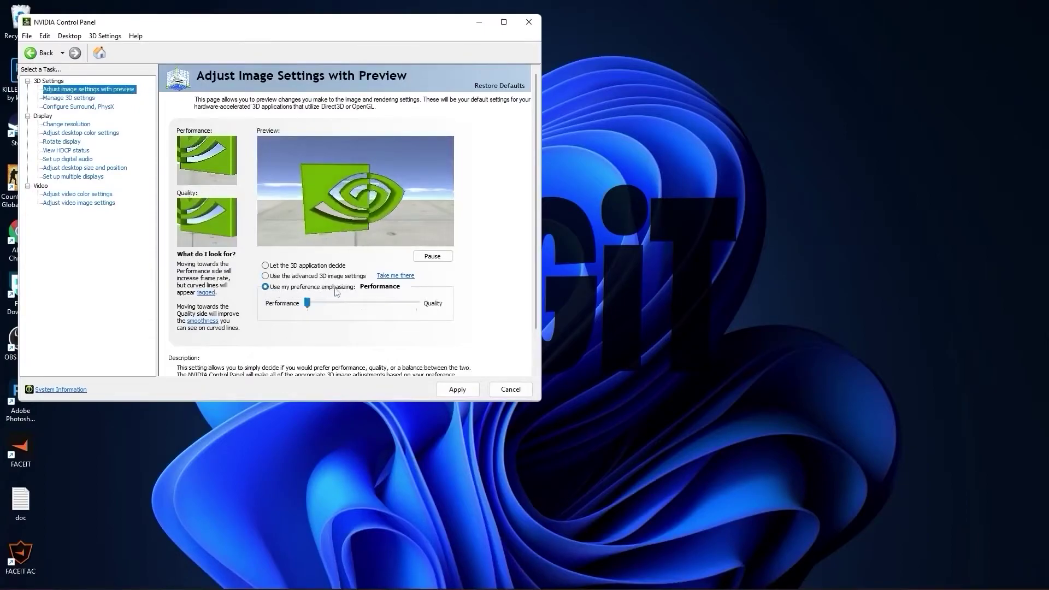
{"action": "left_click", "coordinate": [343, 304]}
{"action": "left_click", "coordinate": [344, 307]}
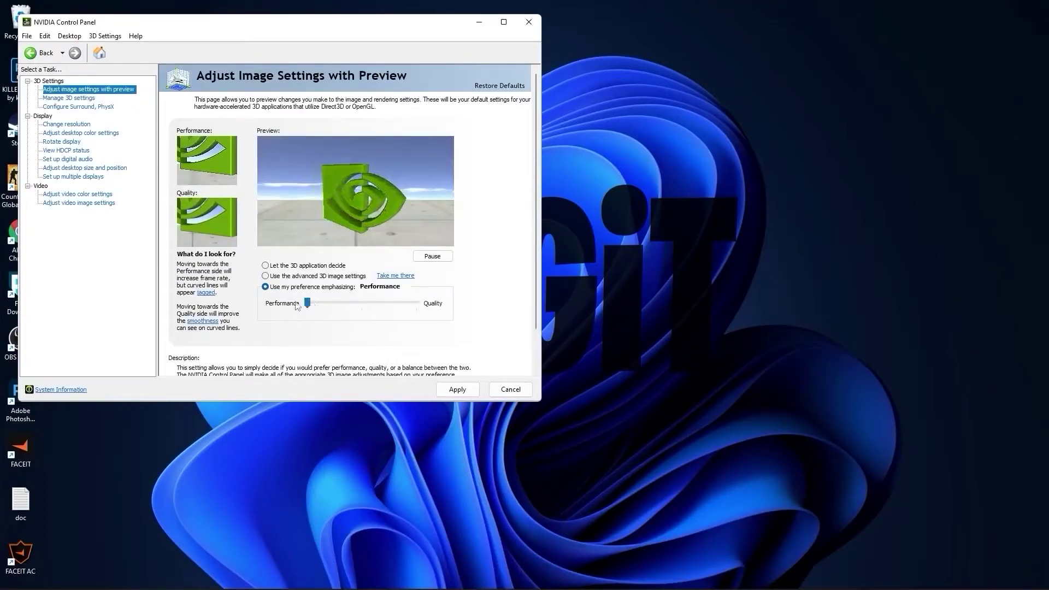
{"action": "left_click", "coordinate": [457, 389]}
- In the global 3D settings, set Image Scaling to On with 50% sharpening and the overlay indicator enabled
{"action": "left_click", "coordinate": [46, 98]}
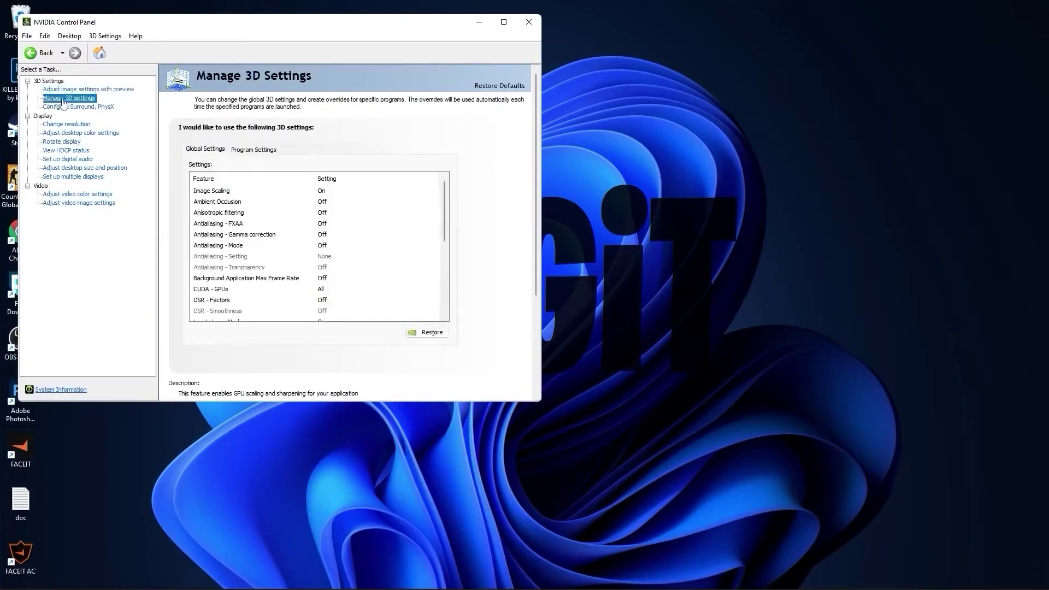
{"action": "left_click", "coordinate": [202, 192]}
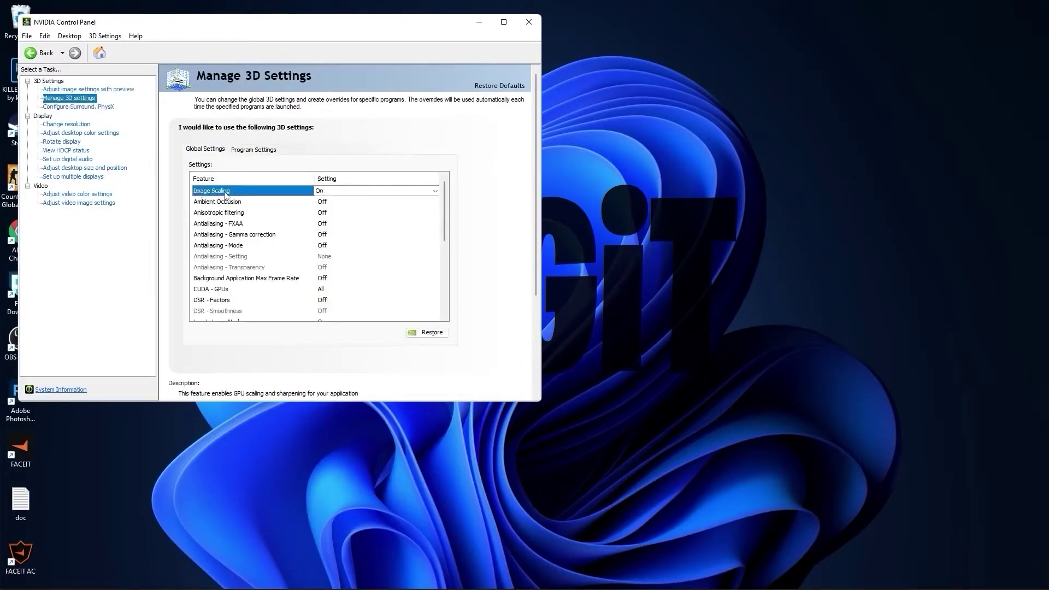
{"action": "left_click", "coordinate": [321, 191]}
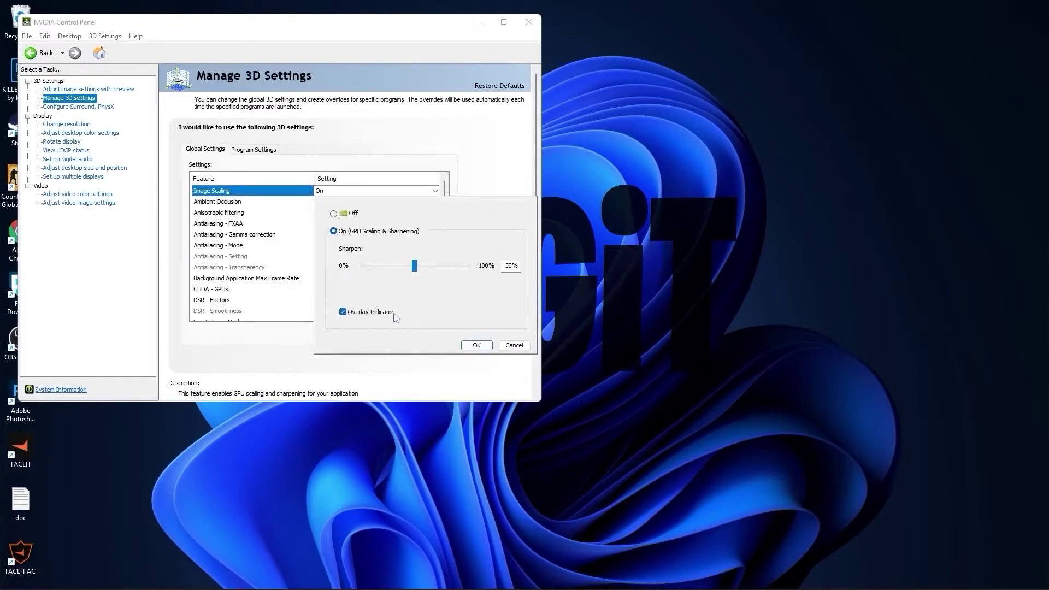
{"action": "left_click", "coordinate": [475, 346]}
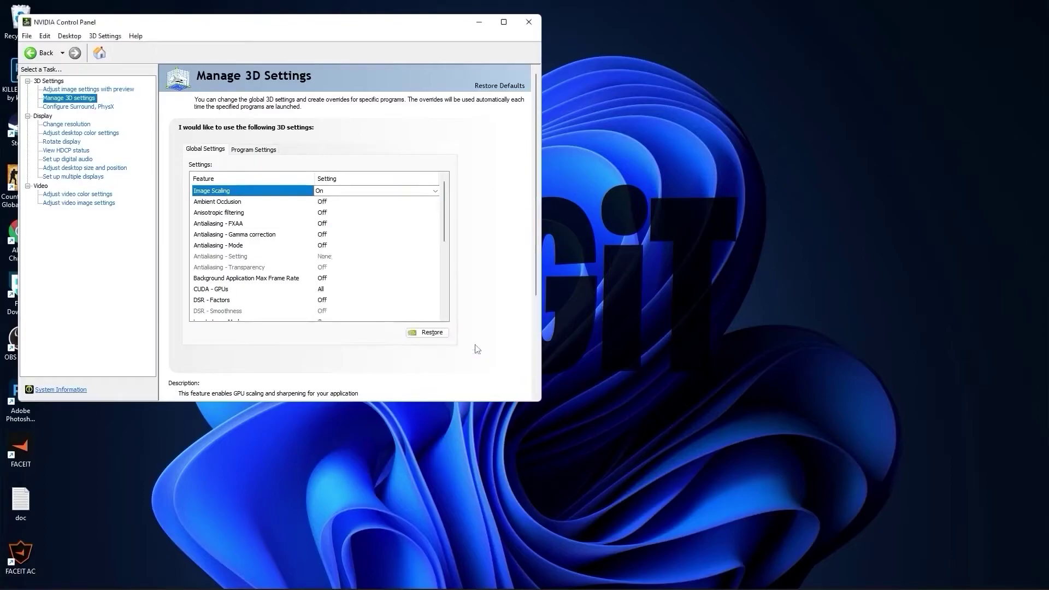
- Set Low Latency Mode to On in the global 3D settings
{"action": "scroll", "coordinate": [333, 243], "scroll_direction": "down", "scroll_amount": 2}
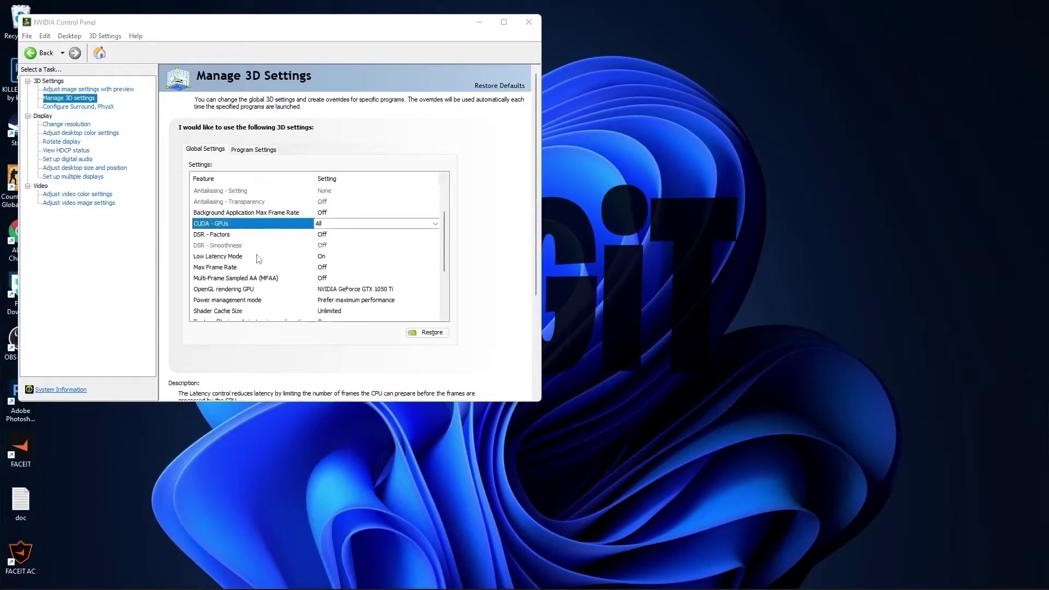
{"action": "left_click", "coordinate": [218, 257]}
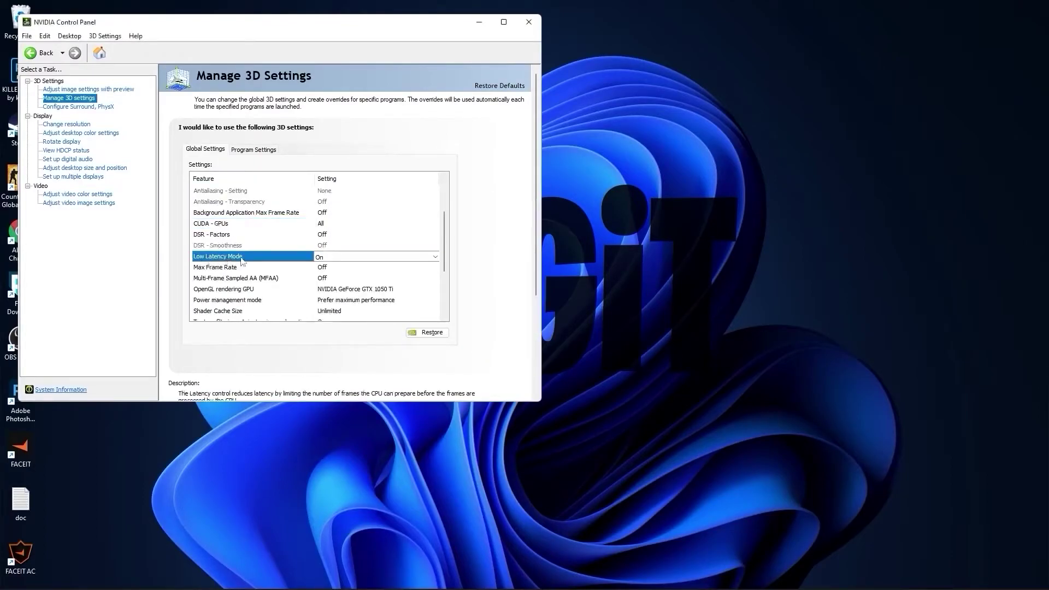
{"action": "left_click", "coordinate": [328, 257]}
{"action": "left_click", "coordinate": [334, 272]}
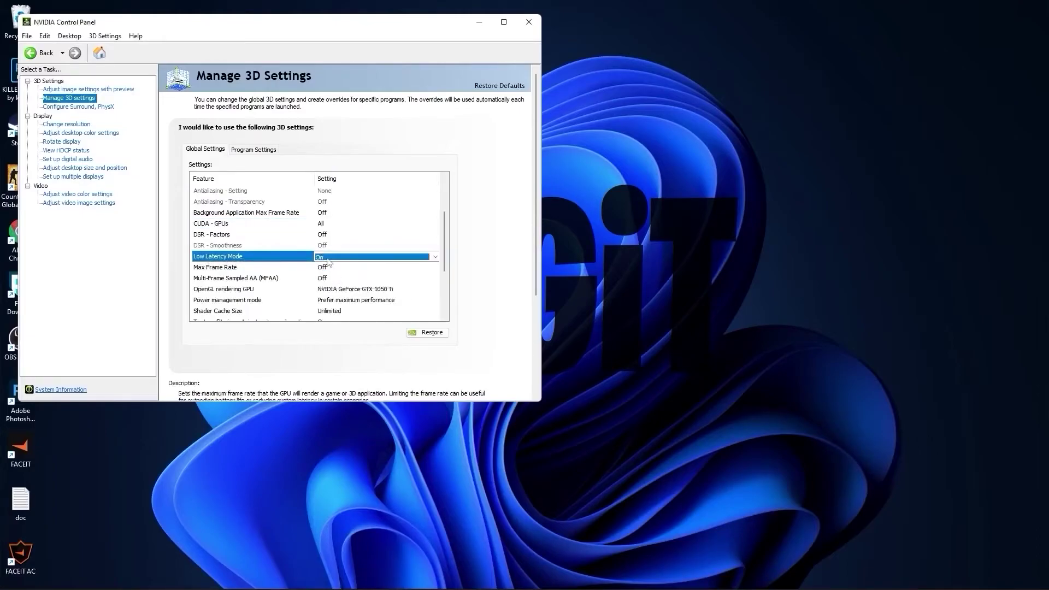
- In the global 3D settings, set Max Frame Rate to Off and OpenGL rendering GPU to NVIDIA GeForce GTX 1050 Ti
{"action": "left_click", "coordinate": [234, 268]}
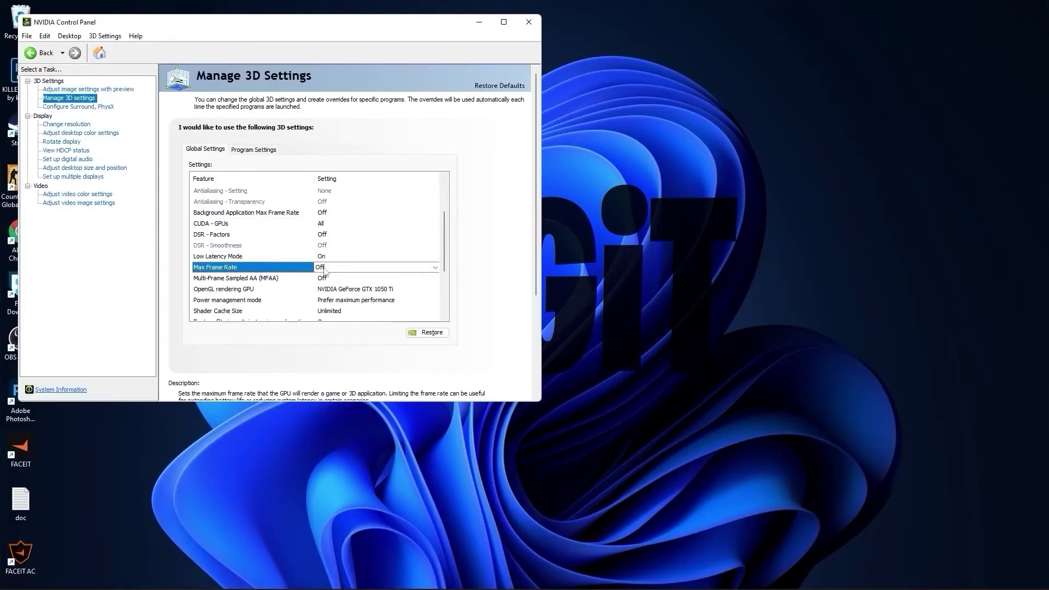
{"action": "left_click", "coordinate": [324, 269]}
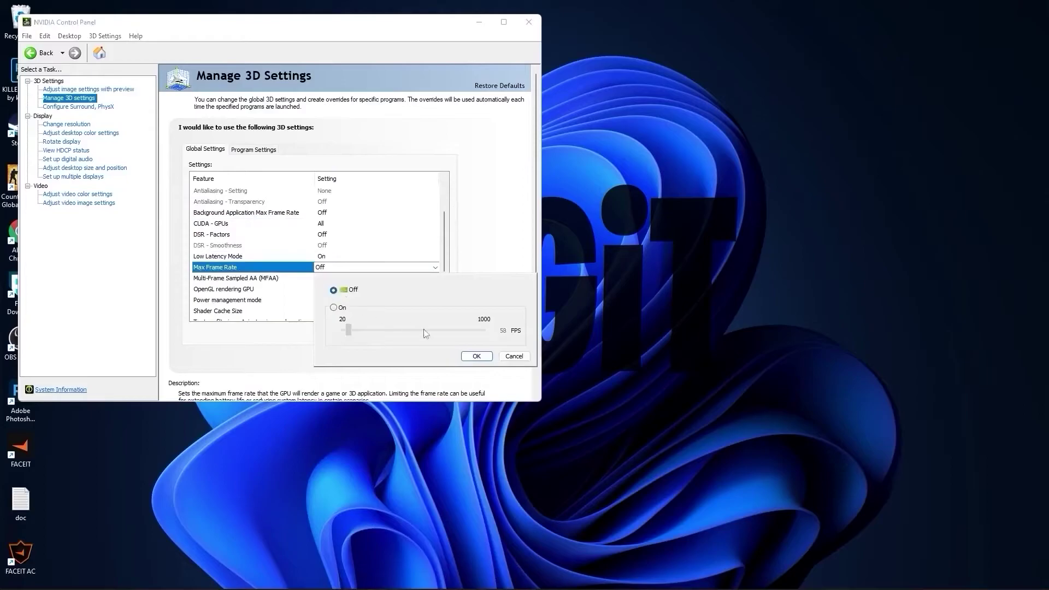
{"action": "left_click", "coordinate": [476, 356]}
{"action": "scroll", "coordinate": [317, 245], "scroll_direction": "down", "scroll_amount": 2}
{"action": "left_click", "coordinate": [205, 239]}
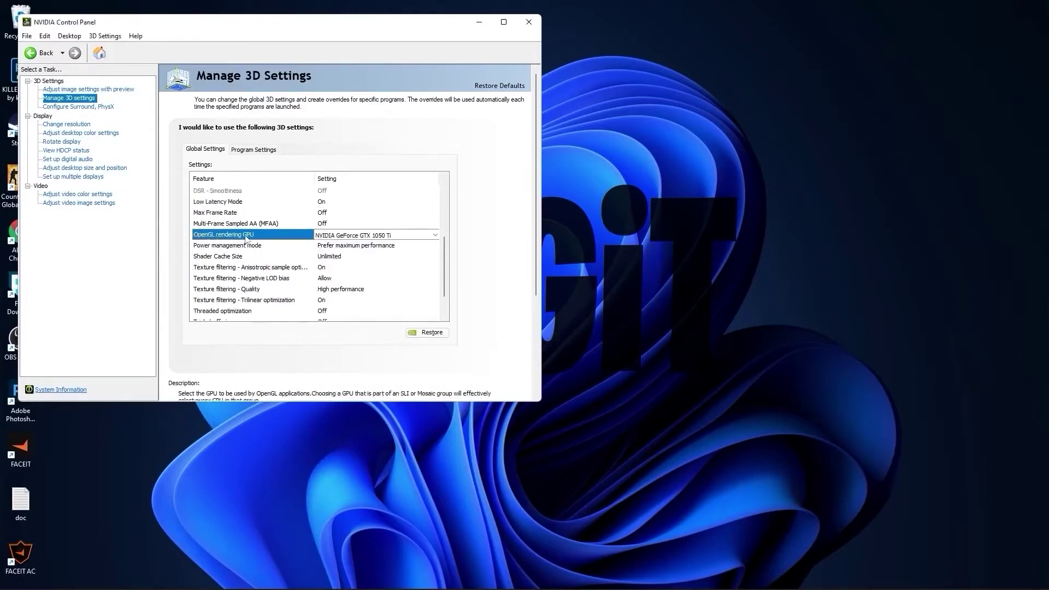
{"action": "left_click", "coordinate": [333, 239]}
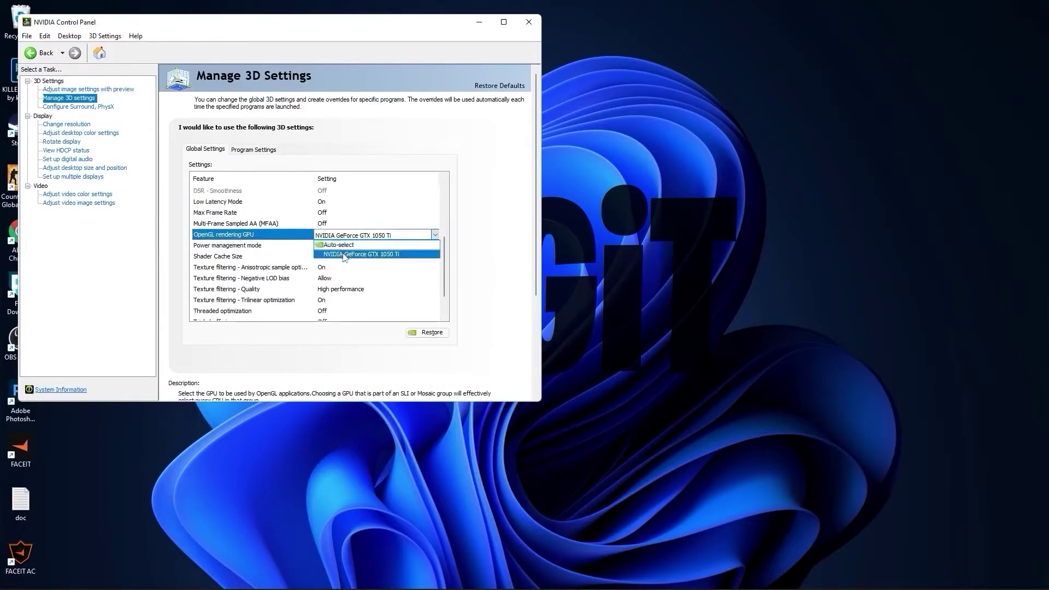
{"action": "left_click", "coordinate": [318, 243]}
- Set Power management mode to Prefer maximum performance and Texture filtering - Quality to High performance
{"action": "left_click", "coordinate": [390, 245]}
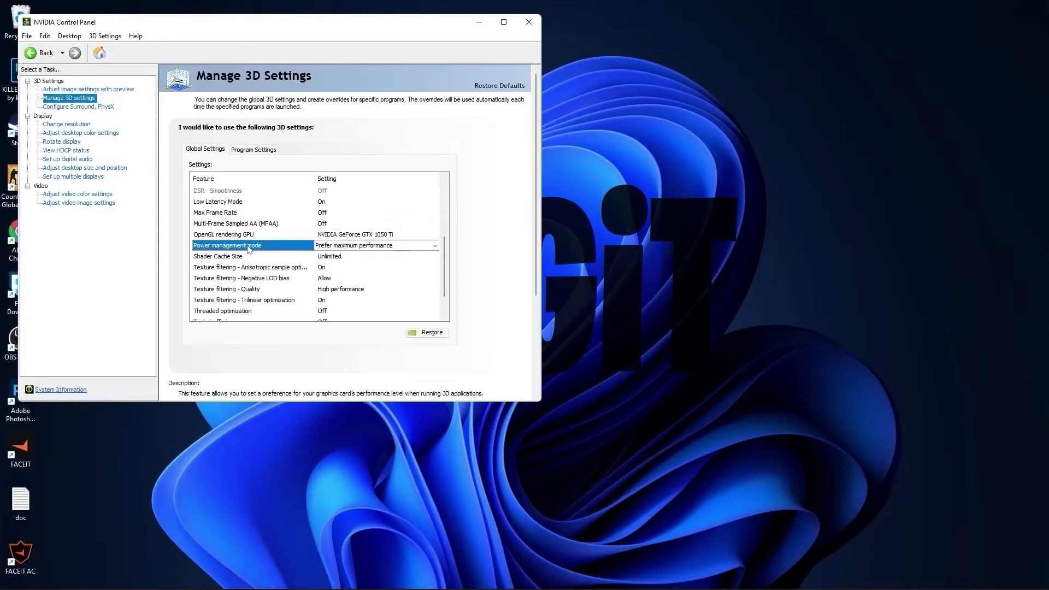
{"action": "left_click", "coordinate": [335, 246]}
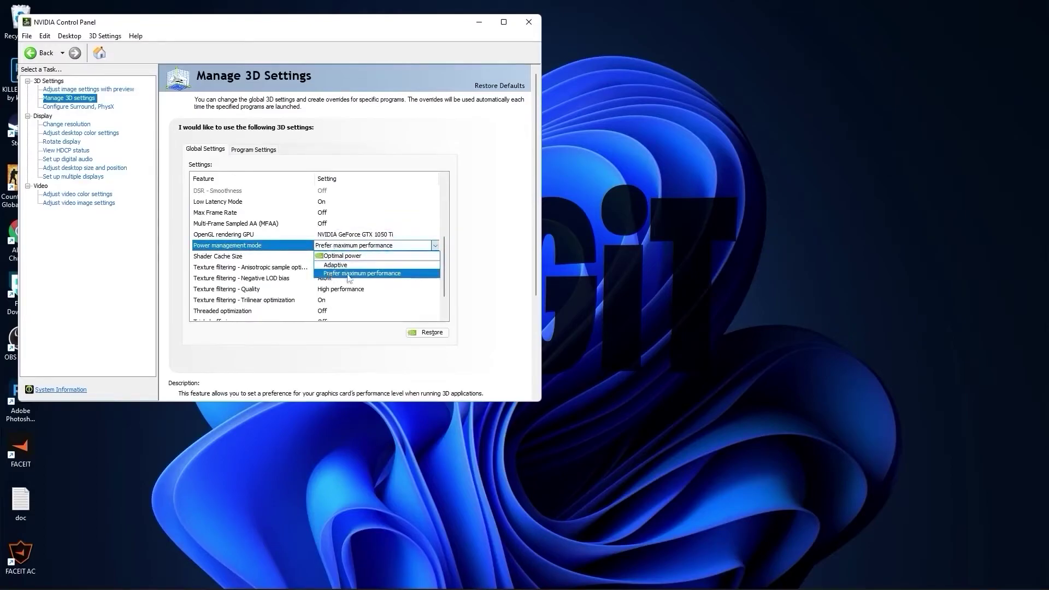
{"action": "left_click", "coordinate": [352, 273]}
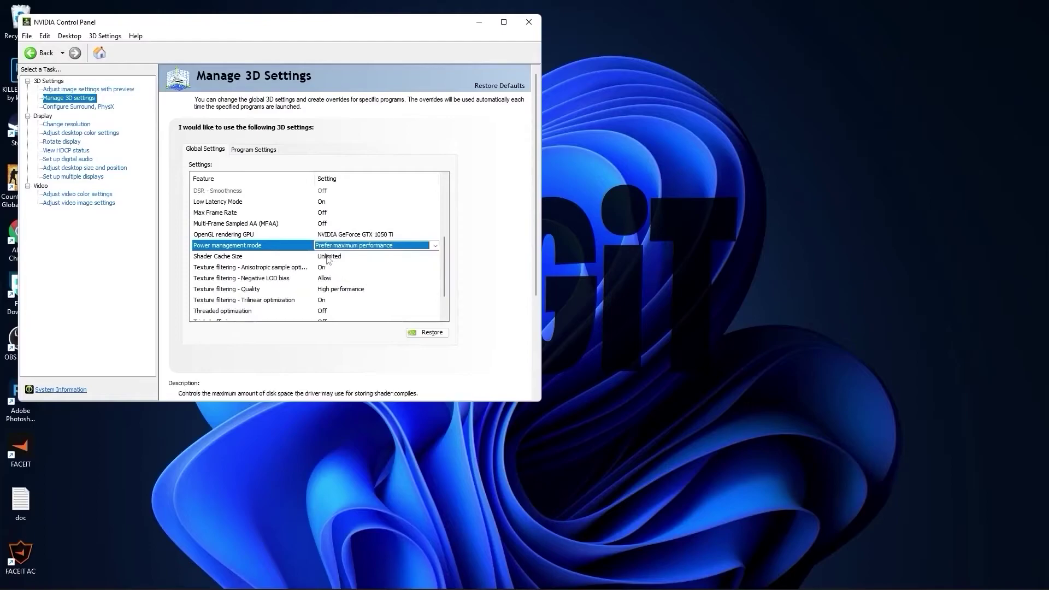
{"action": "scroll", "coordinate": [234, 261], "scroll_direction": "down", "scroll_amount": 1}
{"action": "left_click", "coordinate": [234, 257]}
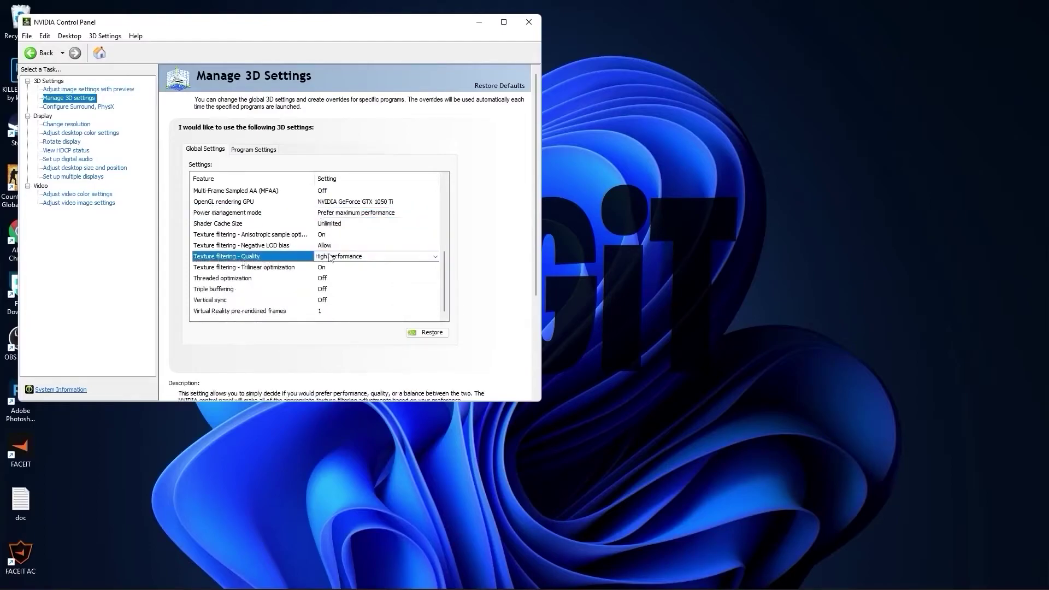
{"action": "left_click", "coordinate": [329, 257]}
{"action": "left_click", "coordinate": [322, 299]}
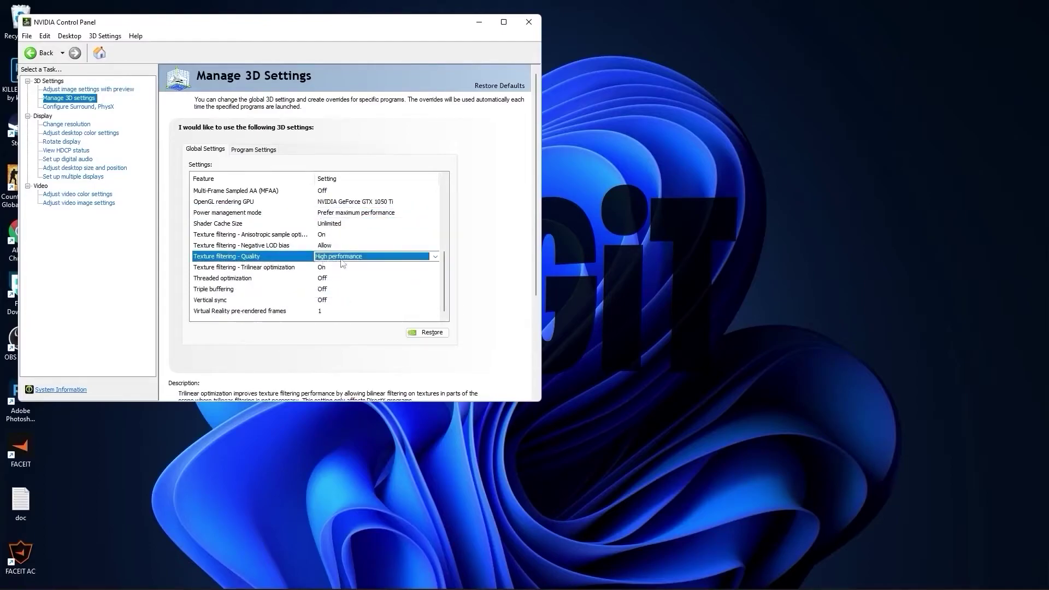
- Set Threaded optimization to Off in the global 3D settings
{"action": "left_click", "coordinate": [208, 280]}
{"action": "left_click", "coordinate": [320, 282]}
{"action": "left_click", "coordinate": [321, 298]}
- Set Vertical sync to Off in the global 3D settings, then open the display's resolution settings
{"action": "left_click", "coordinate": [199, 302]}
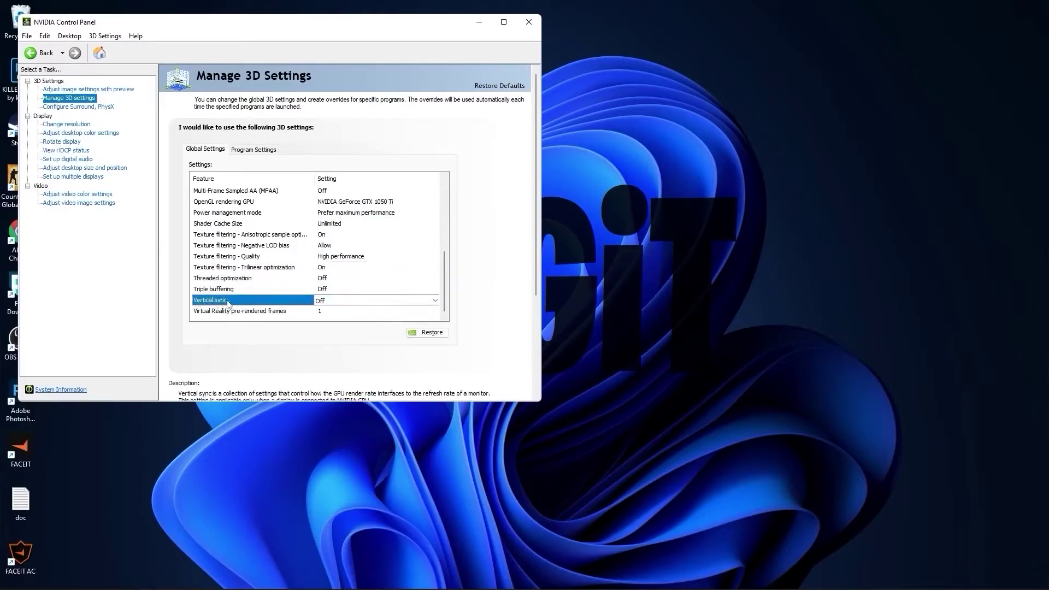
{"action": "left_click", "coordinate": [318, 302]}
{"action": "left_click", "coordinate": [332, 317]}
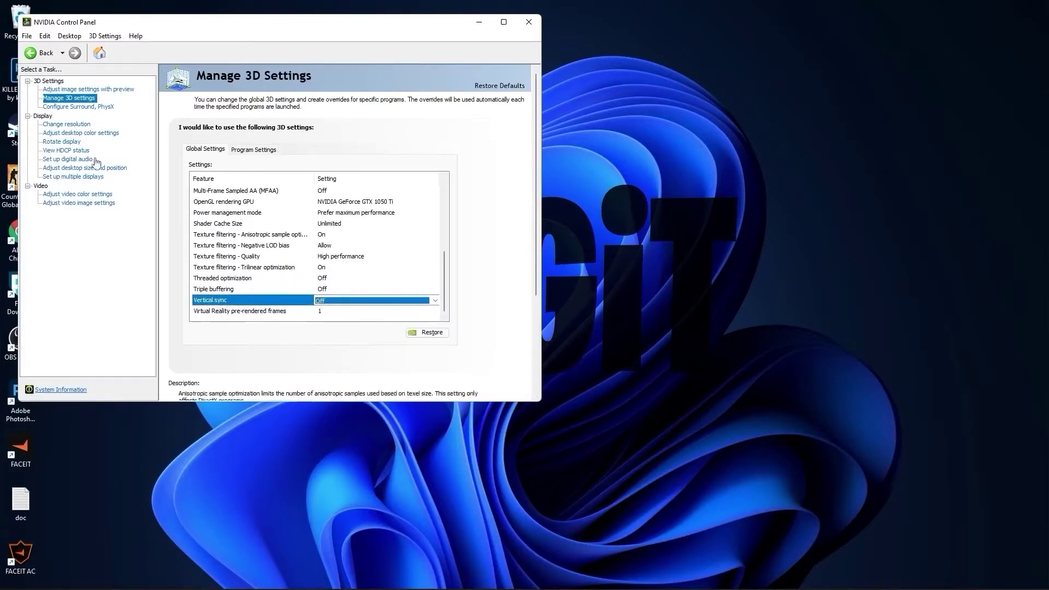
{"action": "left_click", "coordinate": [65, 125]}
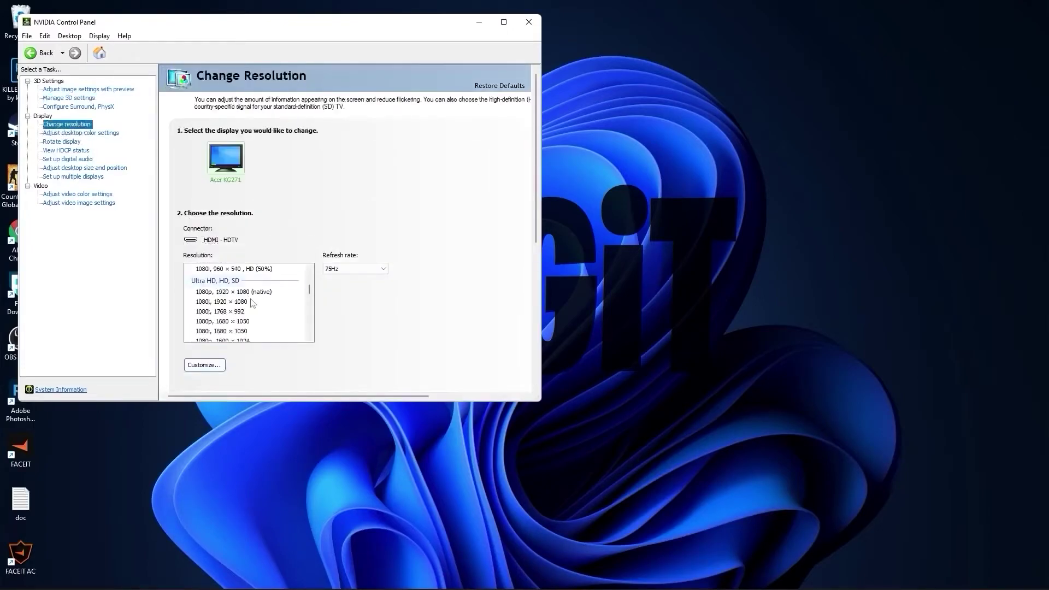
- Select the native 1080p, 1920 × 1080 resolution under Ultra HD, HD, SD with a 60Hz refresh rate
{"action": "left_click", "coordinate": [203, 292]}
{"action": "left_click", "coordinate": [349, 268]}
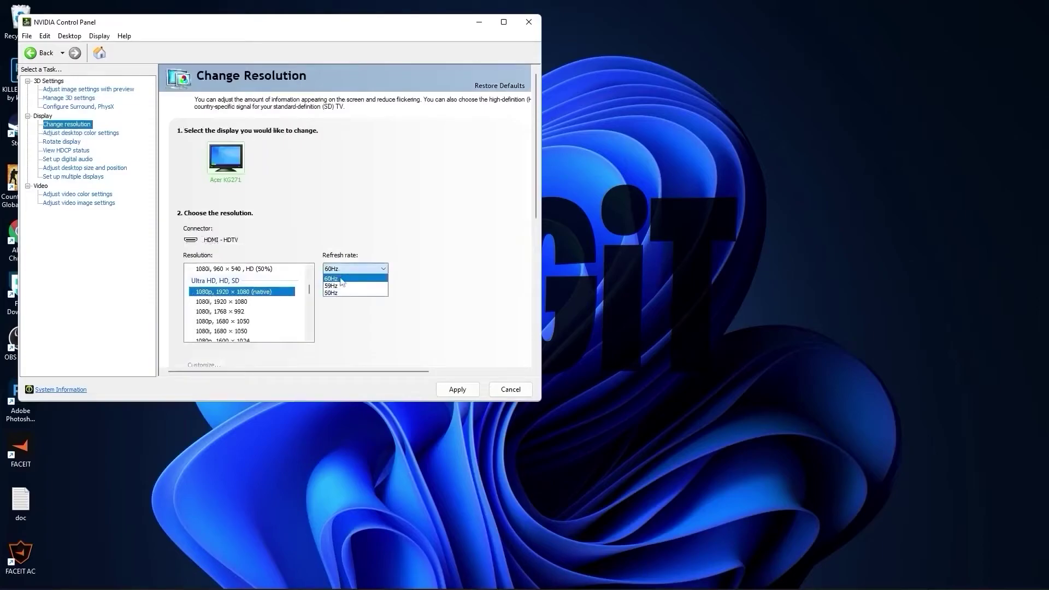
{"action": "left_click", "coordinate": [342, 277]}
- Choose the 1920 × 1080 resolution from the PC group at 75Hz, apply it and keep the changed desktop configuration
{"action": "scroll", "coordinate": [254, 308], "scroll_direction": "down", "scroll_amount": 10}
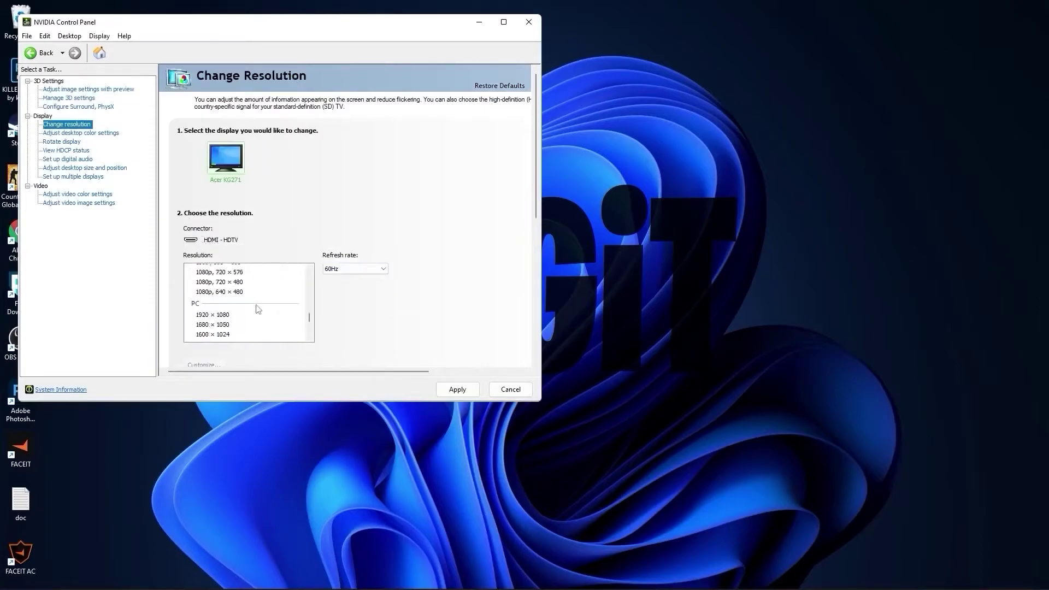
{"action": "left_click", "coordinate": [230, 289]}
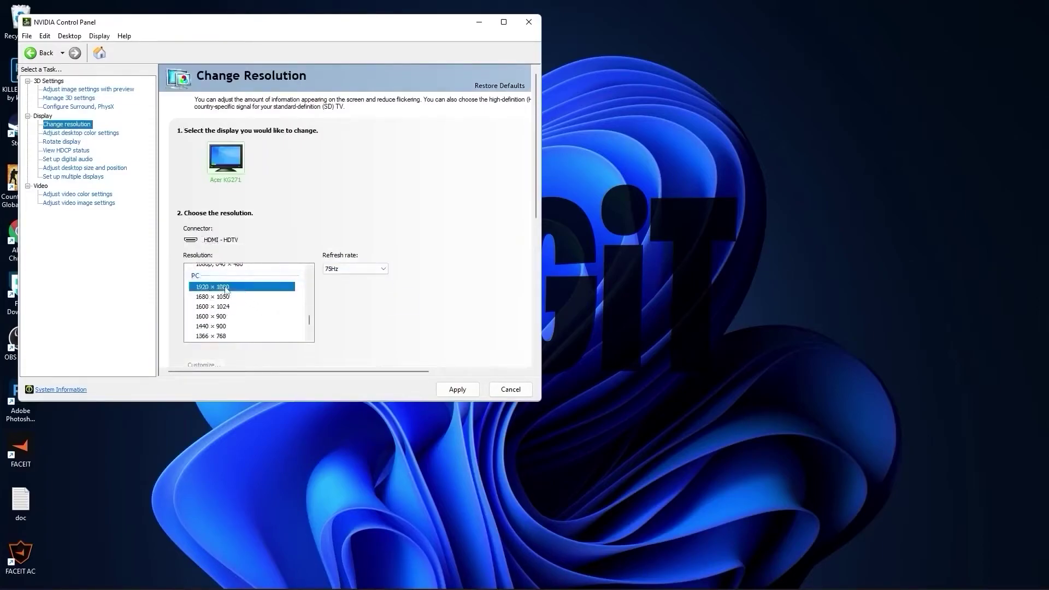
{"action": "left_click", "coordinate": [337, 270]}
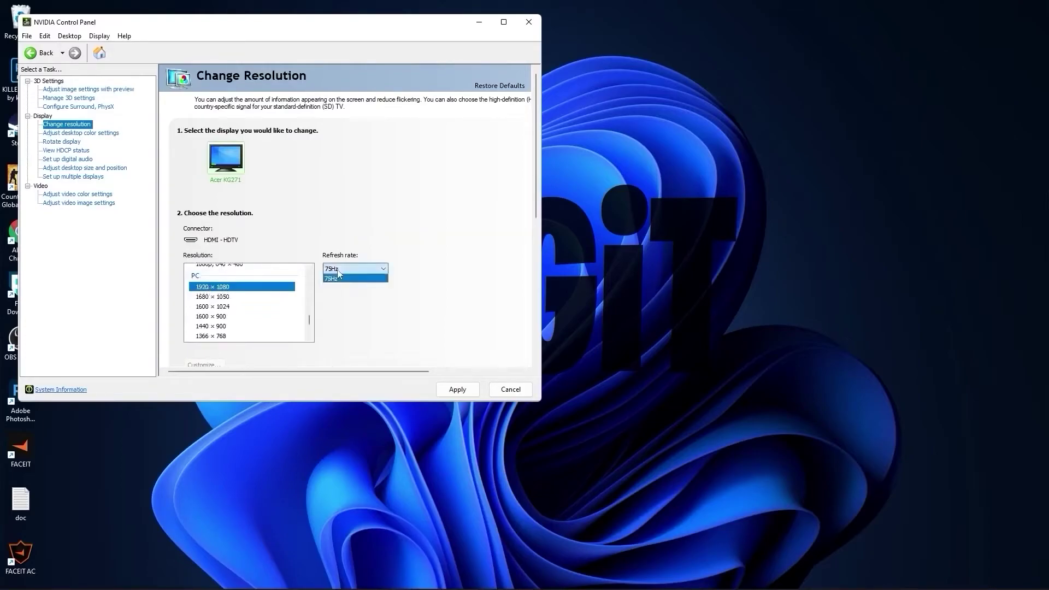
{"action": "left_click", "coordinate": [342, 272]}
{"action": "left_click", "coordinate": [458, 389]}
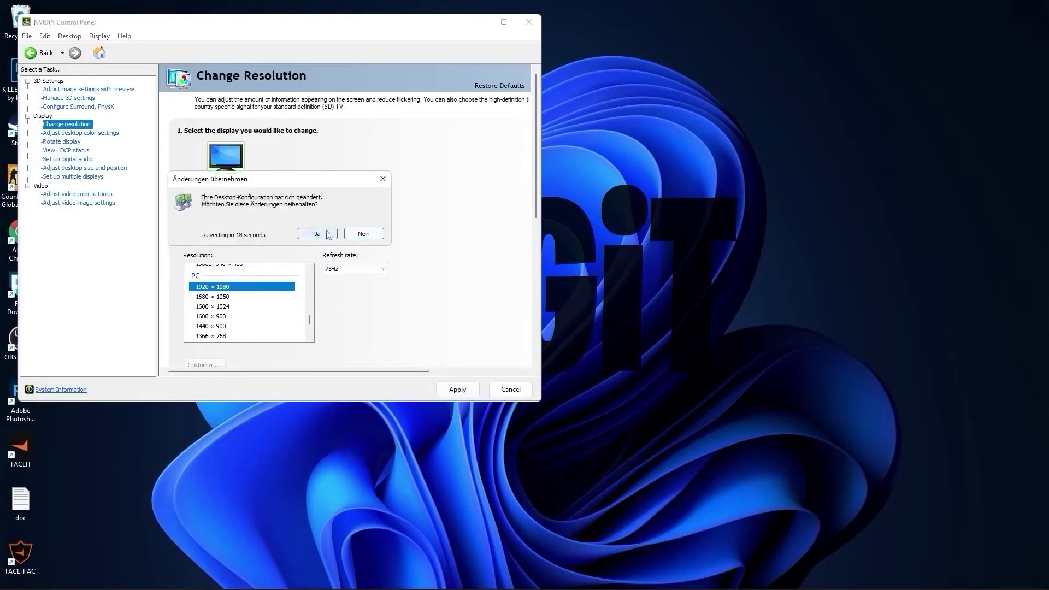
{"action": "left_click", "coordinate": [318, 234]}
- In the desktop color settings, set Digital vibrance to 70%, apply it and close the NVIDIA Control Panel
{"action": "left_click", "coordinate": [65, 133]}
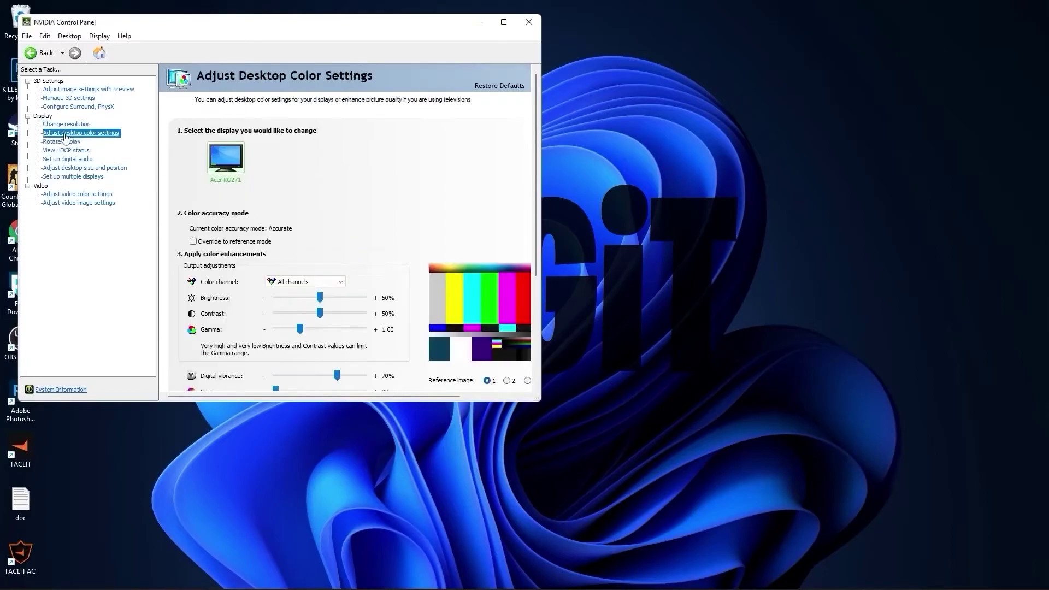
{"action": "scroll", "coordinate": [185, 318], "scroll_direction": "down", "scroll_amount": 3}
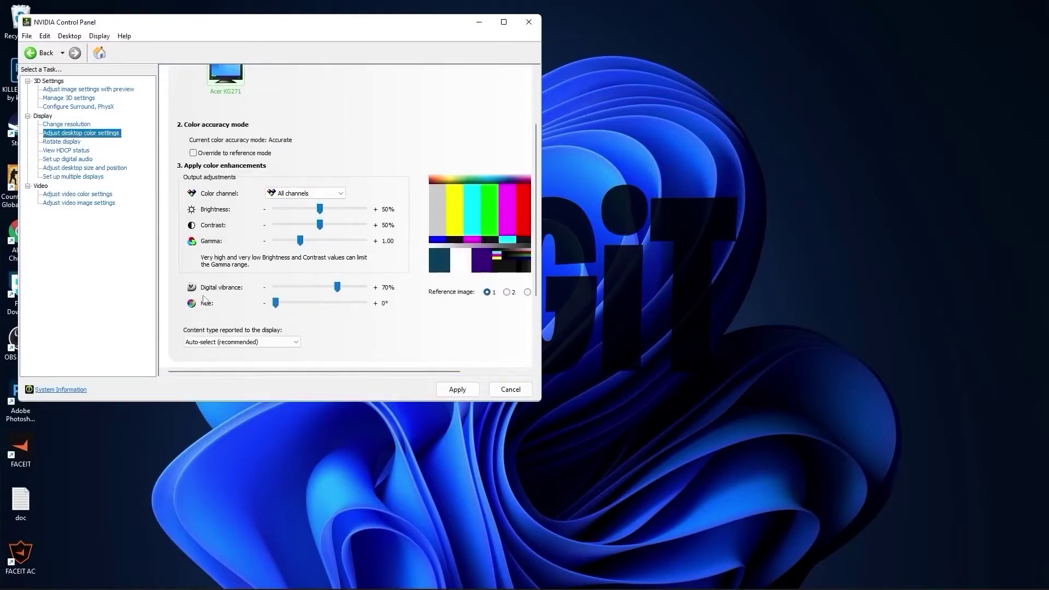
{"action": "left_click_drag", "start_coordinate": [339, 287], "coordinate": [338, 289]}
{"action": "left_click", "coordinate": [458, 389]}
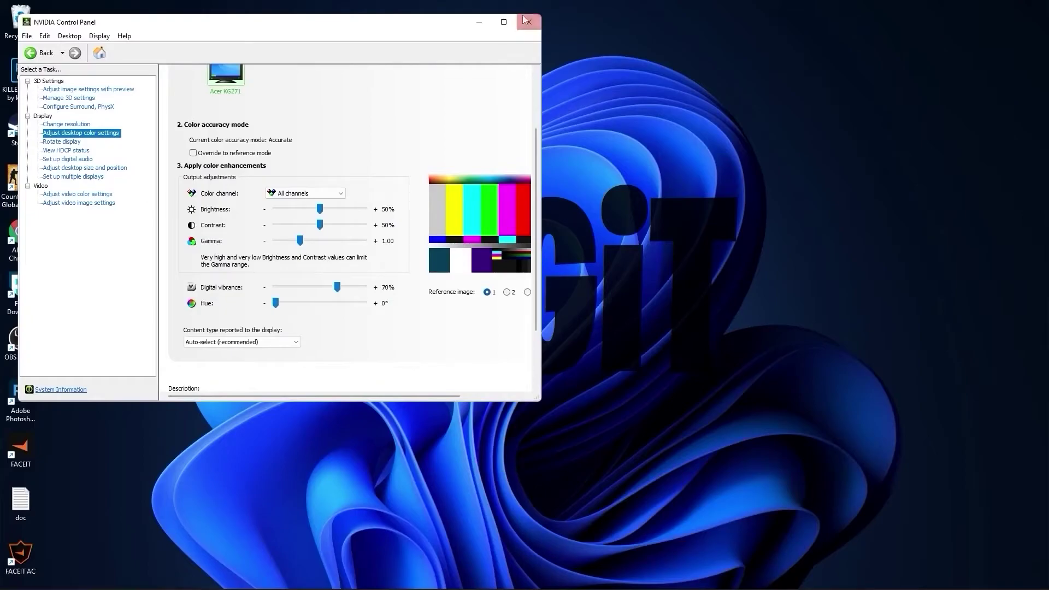
{"action": "left_click", "coordinate": [526, 19]}
- Search Windows for "choose" and open the Choose a power plan settings
{"action": "left_click", "coordinate": [437, 577]}
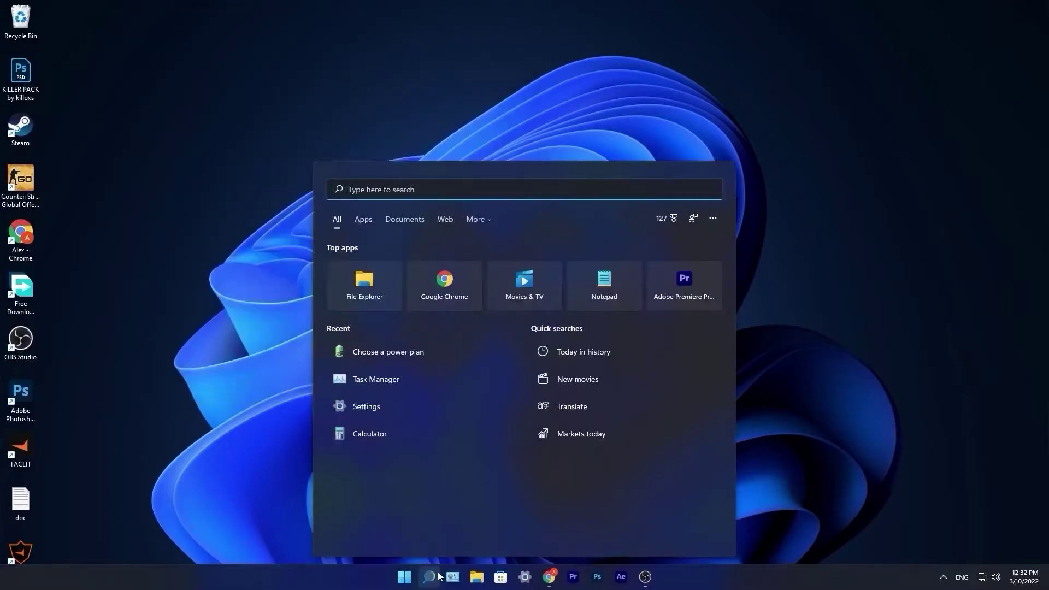
{"action": "type", "text": "choose"}
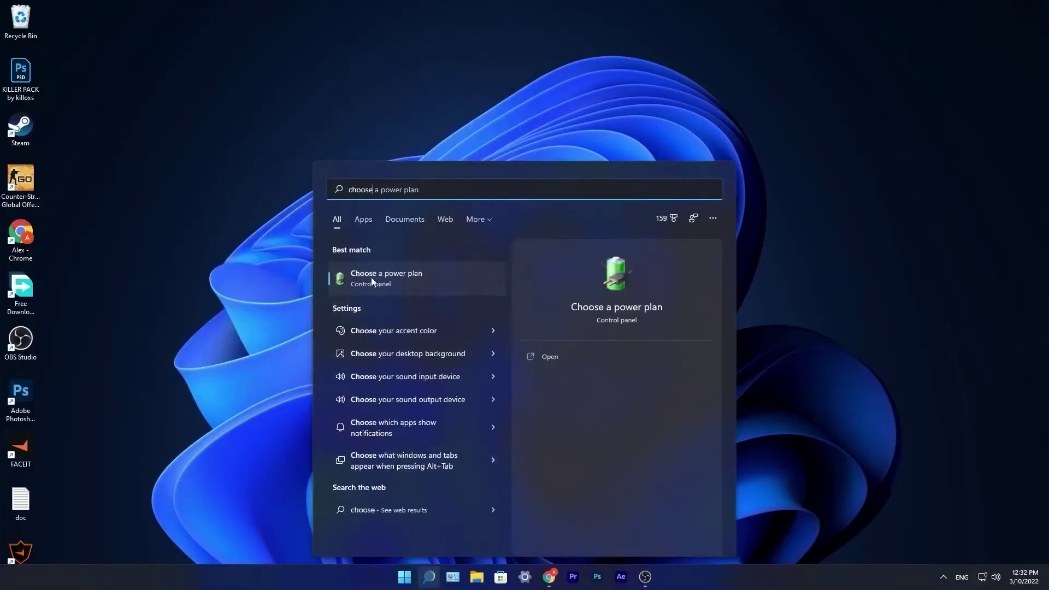
{"action": "left_click", "coordinate": [397, 279]}
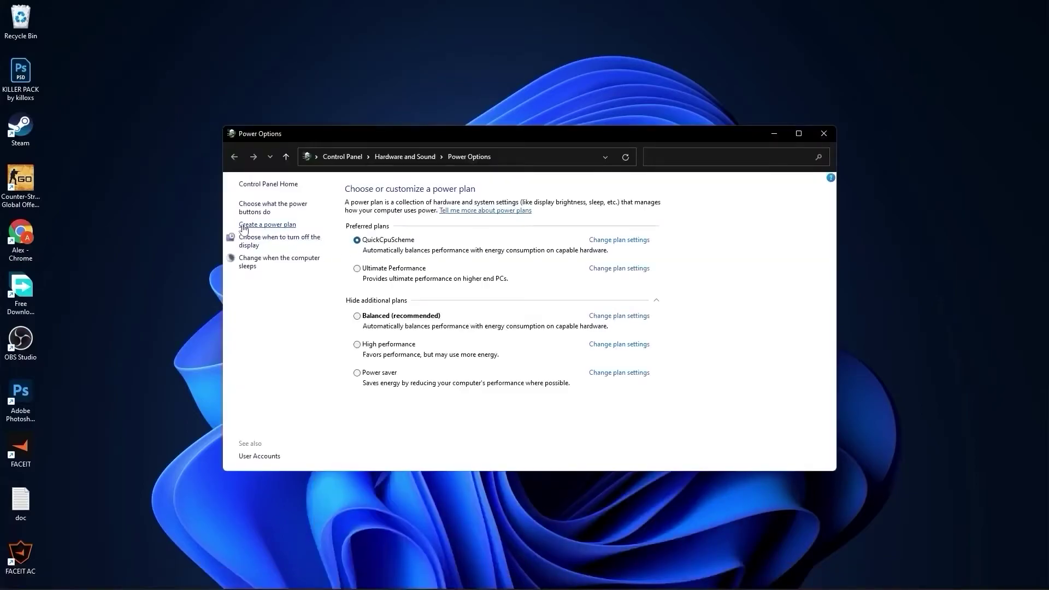
- Create a power plan named LOGiT based on High performance and close the Power Options window
{"action": "left_click", "coordinate": [268, 225]}
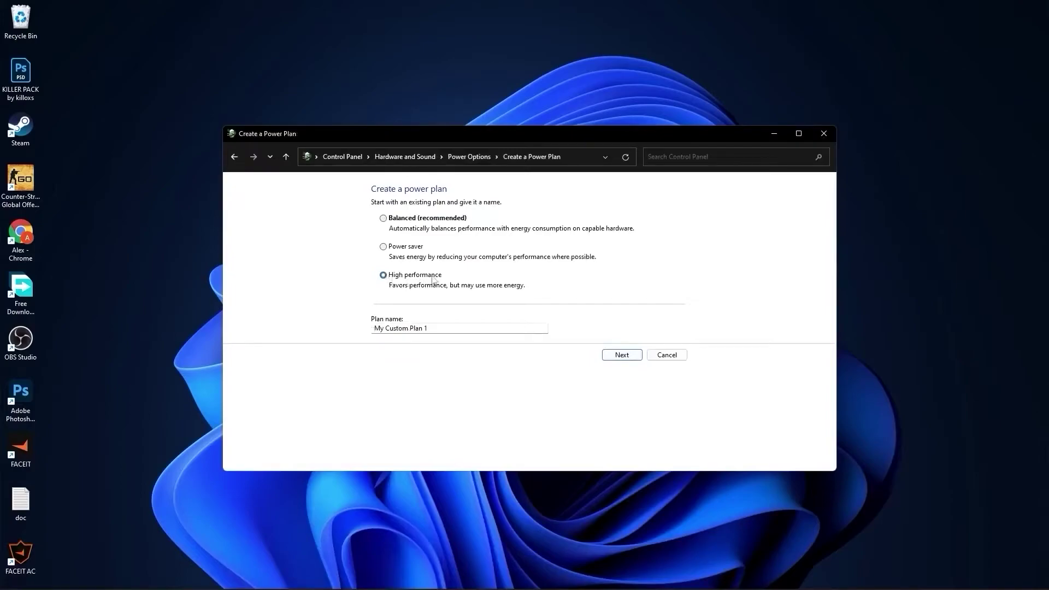
{"action": "left_click", "coordinate": [383, 275]}
{"action": "type", "text": "LOGiT"}
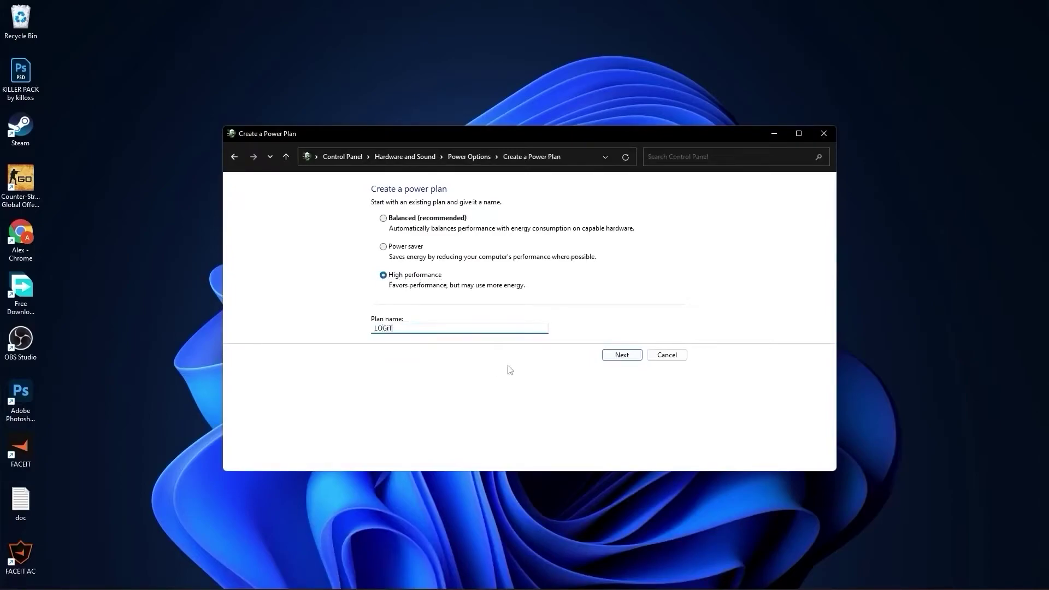
{"action": "left_click", "coordinate": [623, 355]}
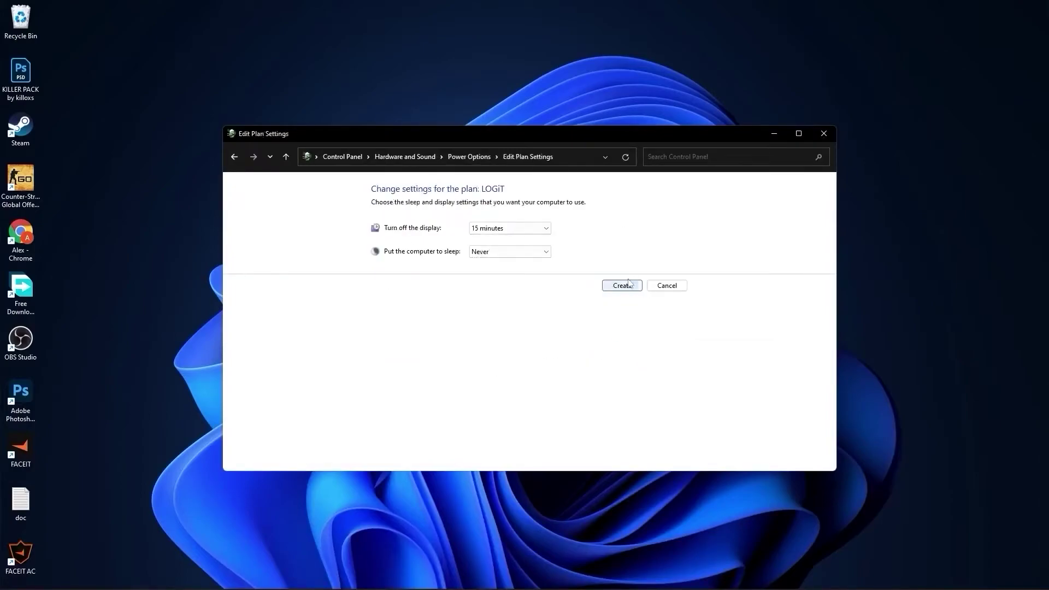
{"action": "left_click", "coordinate": [620, 286]}
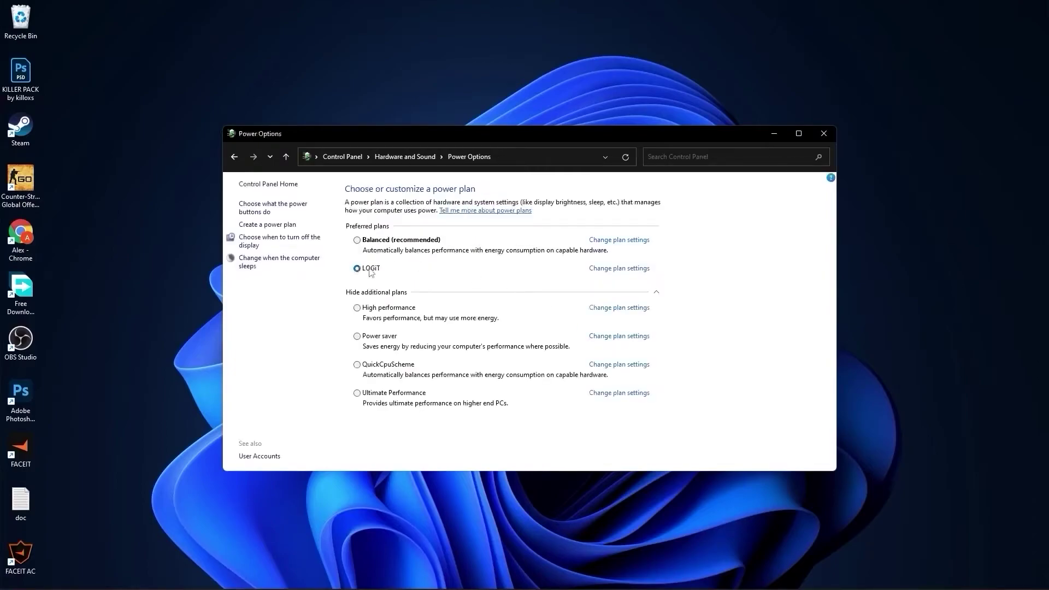
{"action": "left_click", "coordinate": [823, 134]}
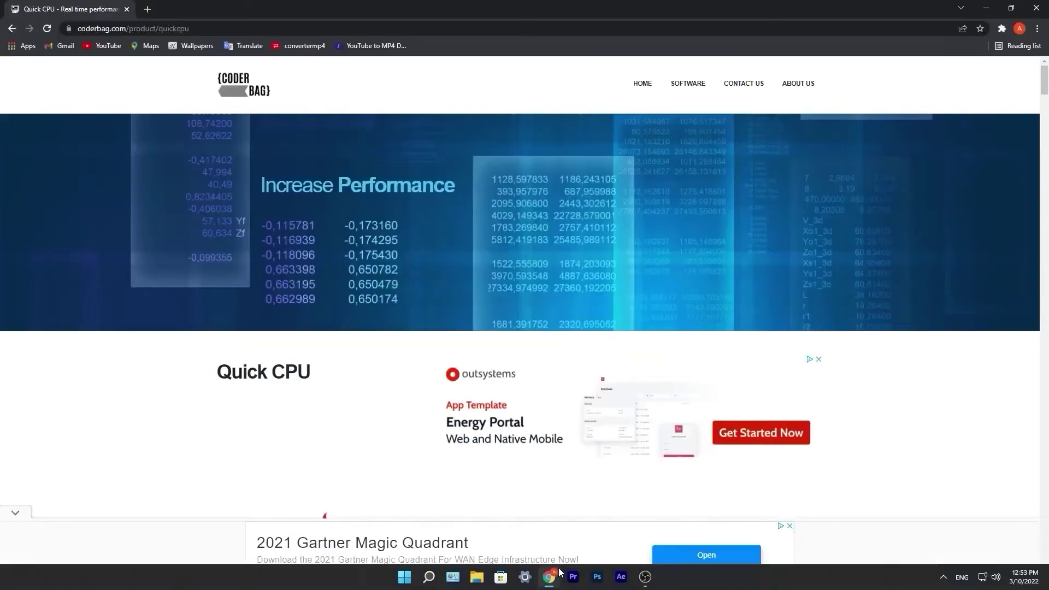
- On the Coderbag Quick CPU page in Chrome, download Quick CPU x64 and dismiss the advertisement
{"action": "scroll", "coordinate": [661, 372], "scroll_direction": "down", "scroll_amount": 10}
{"action": "scroll", "coordinate": [661, 372], "scroll_direction": "down", "scroll_amount": 20}
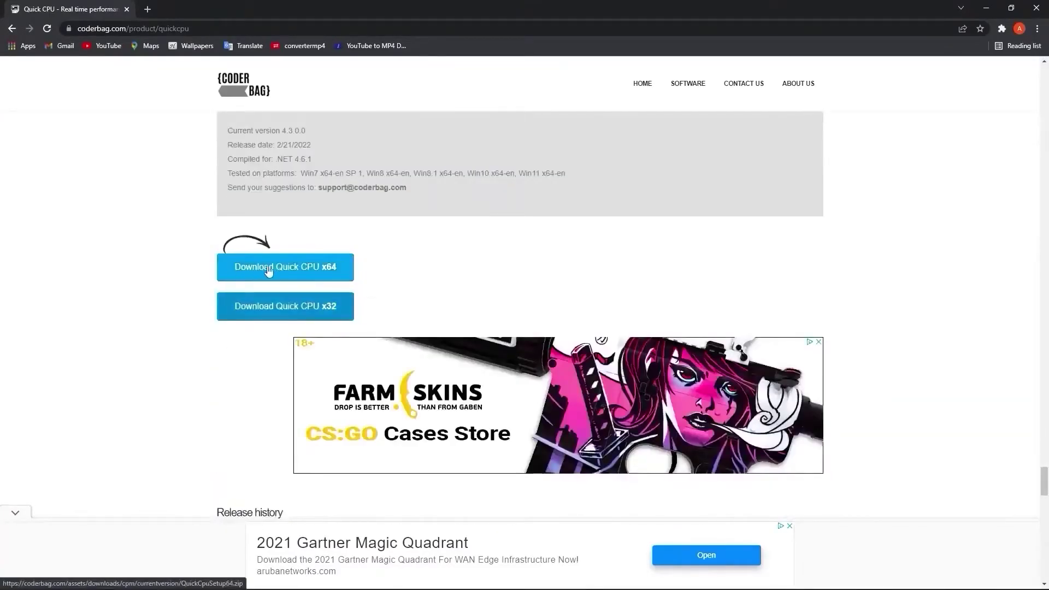
{"action": "left_click", "coordinate": [287, 272]}
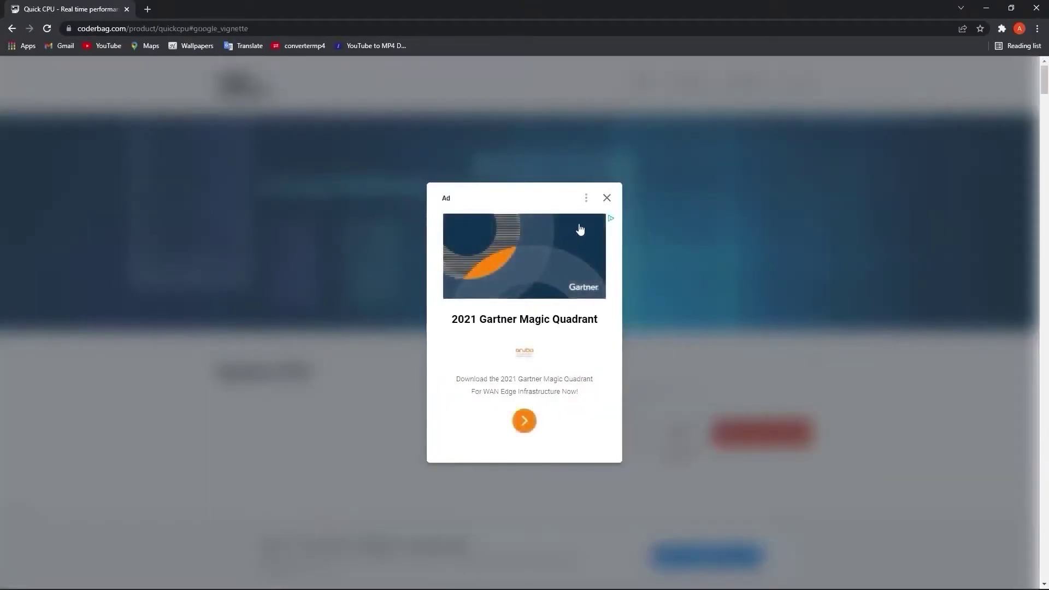
{"action": "left_click", "coordinate": [607, 199]}
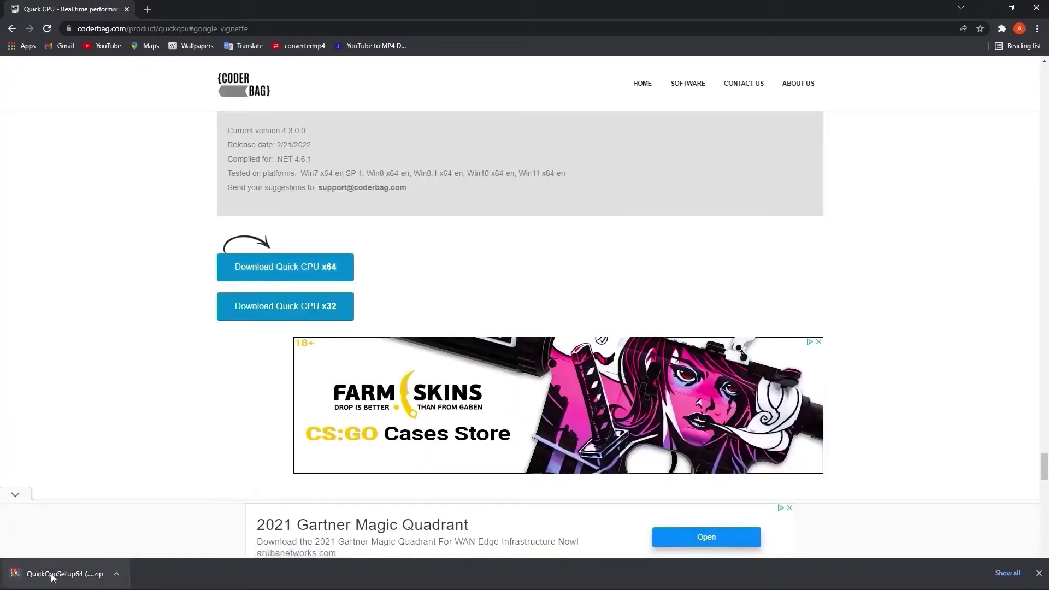
- Open the downloaded QuickCpuSetup64 zip archive, minimize the browser, dismiss the WinRAR popup and select the installer file
{"action": "left_click", "coordinate": [116, 574]}
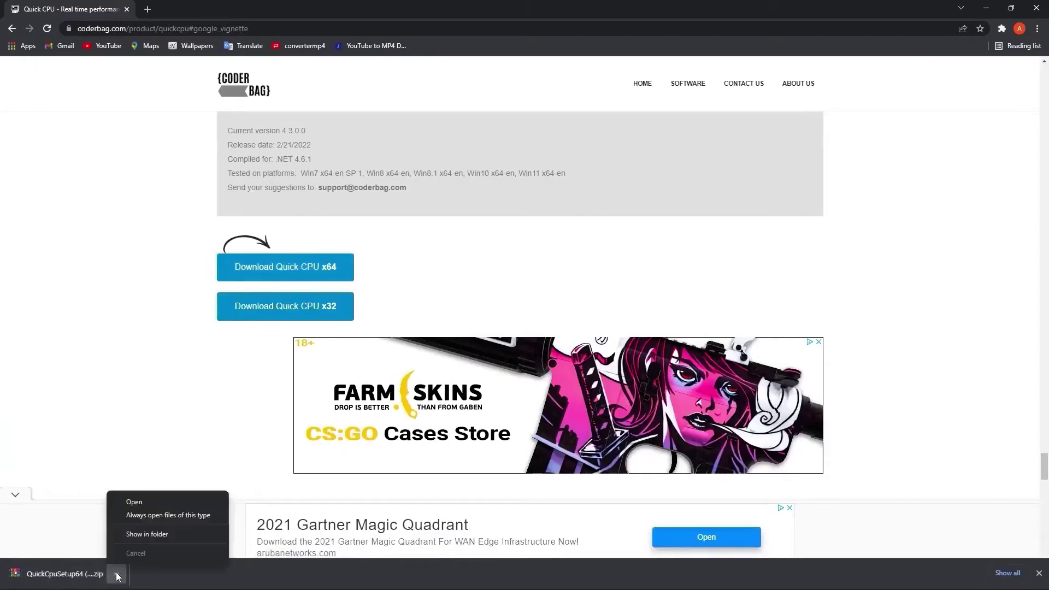
{"action": "left_click", "coordinate": [131, 503]}
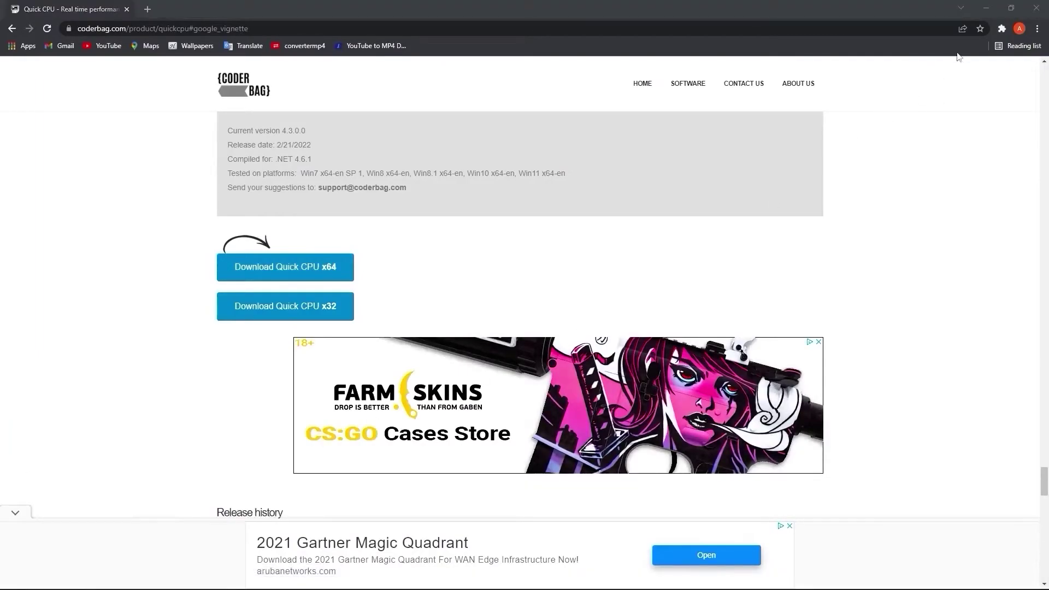
{"action": "left_click", "coordinate": [986, 8]}
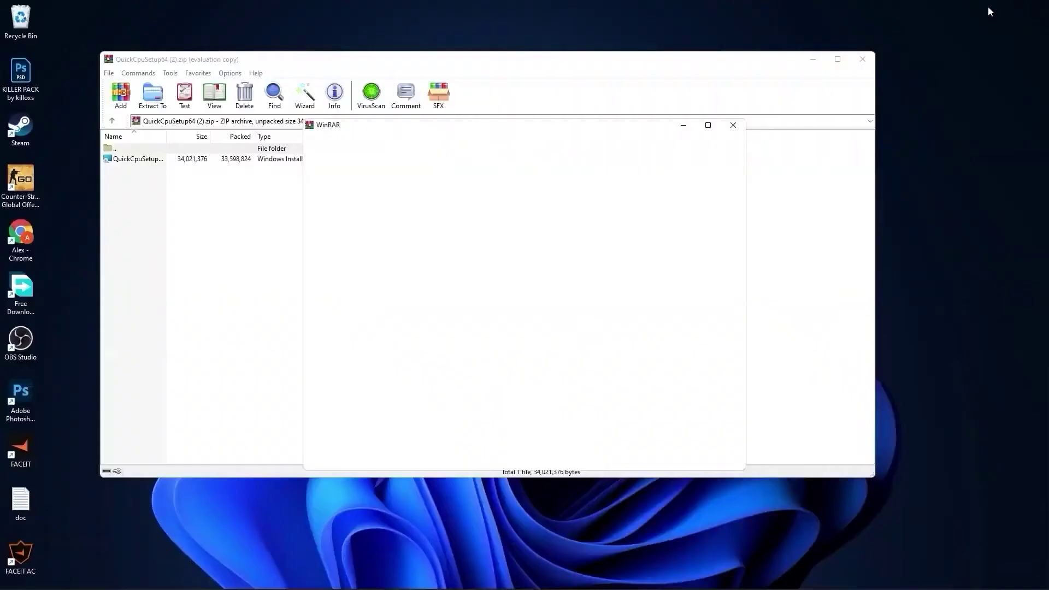
{"action": "left_click", "coordinate": [732, 124]}
{"action": "left_click", "coordinate": [119, 159]}
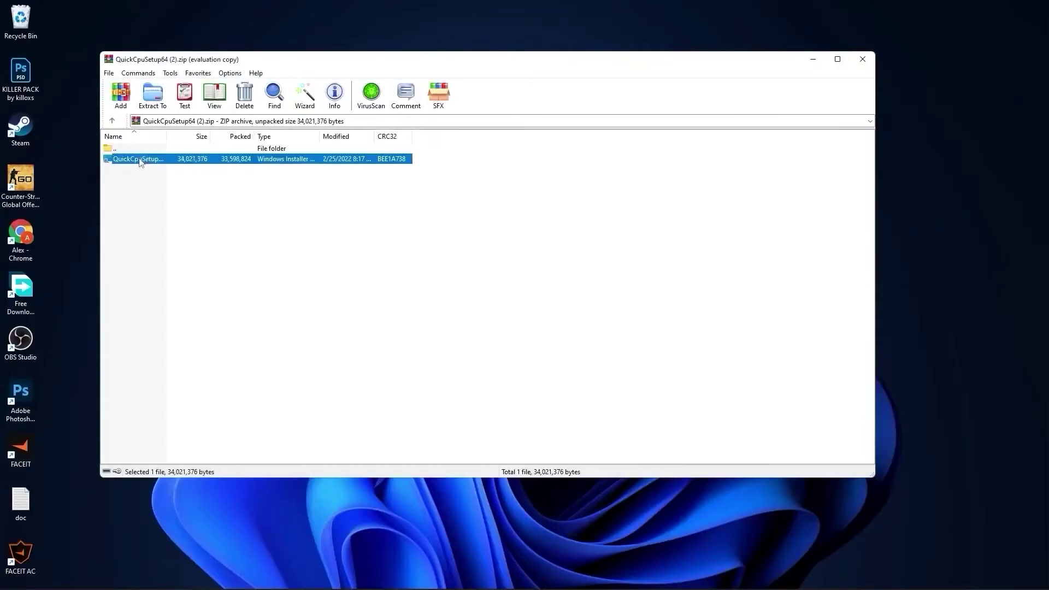
- Install Quick CPU x64 to the default folder, accepting the license agreement, close the archive and launch the program from the finished setup
{"action": "double_click", "coordinate": [139, 159]}
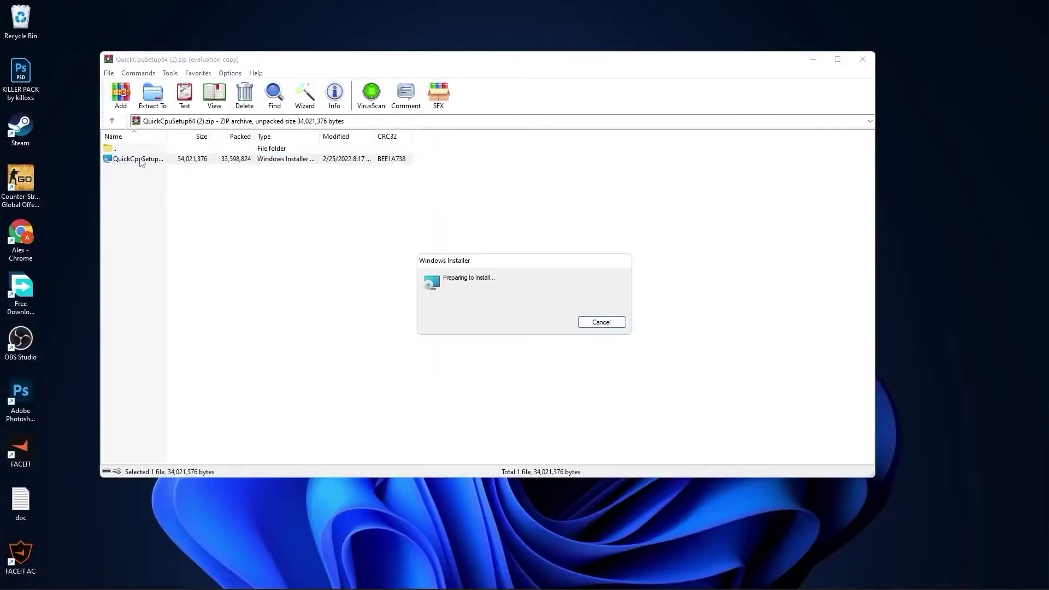
{"action": "left_click", "coordinate": [862, 60]}
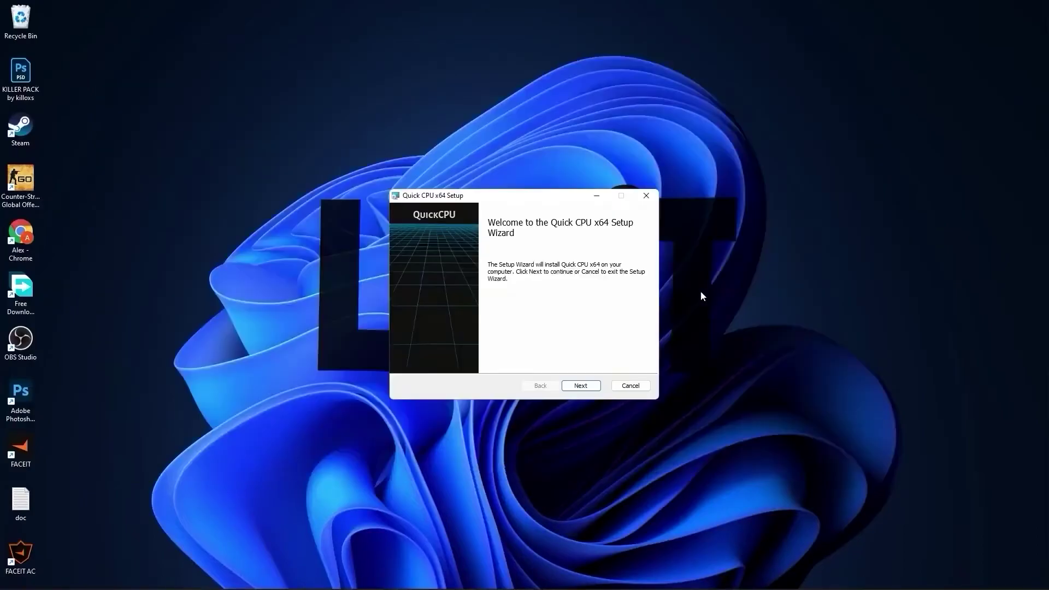
{"action": "left_click", "coordinate": [581, 385]}
{"action": "left_click", "coordinate": [408, 361]}
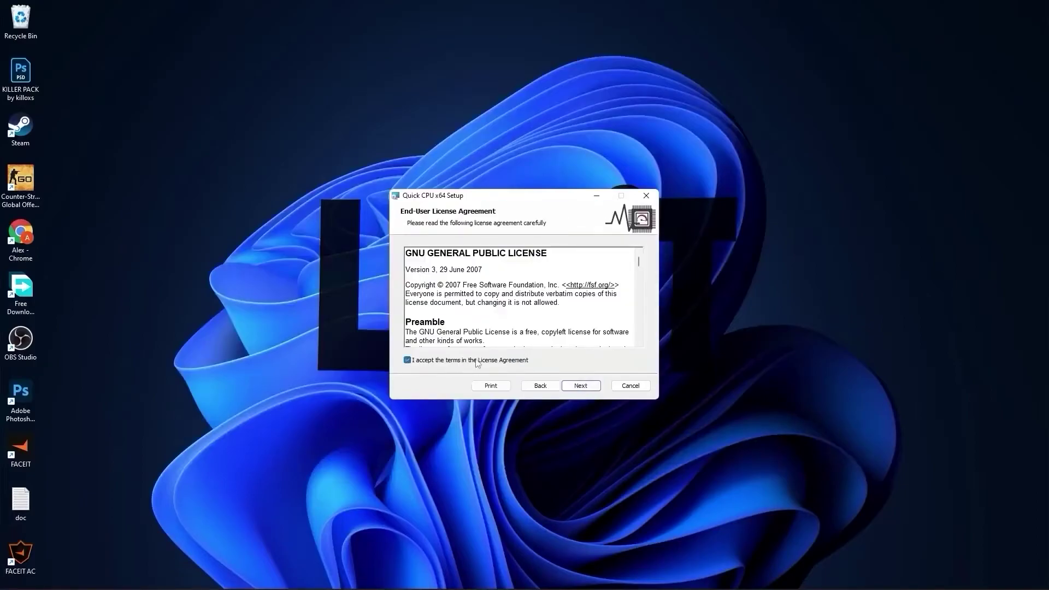
{"action": "left_click", "coordinate": [579, 385]}
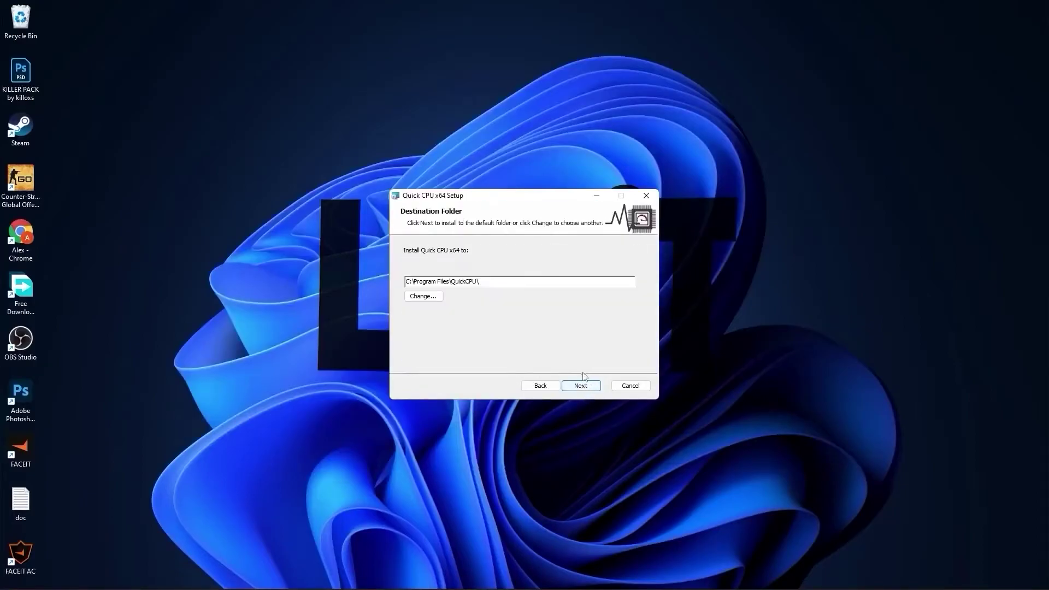
{"action": "left_click", "coordinate": [583, 385]}
{"action": "left_click", "coordinate": [572, 384]}
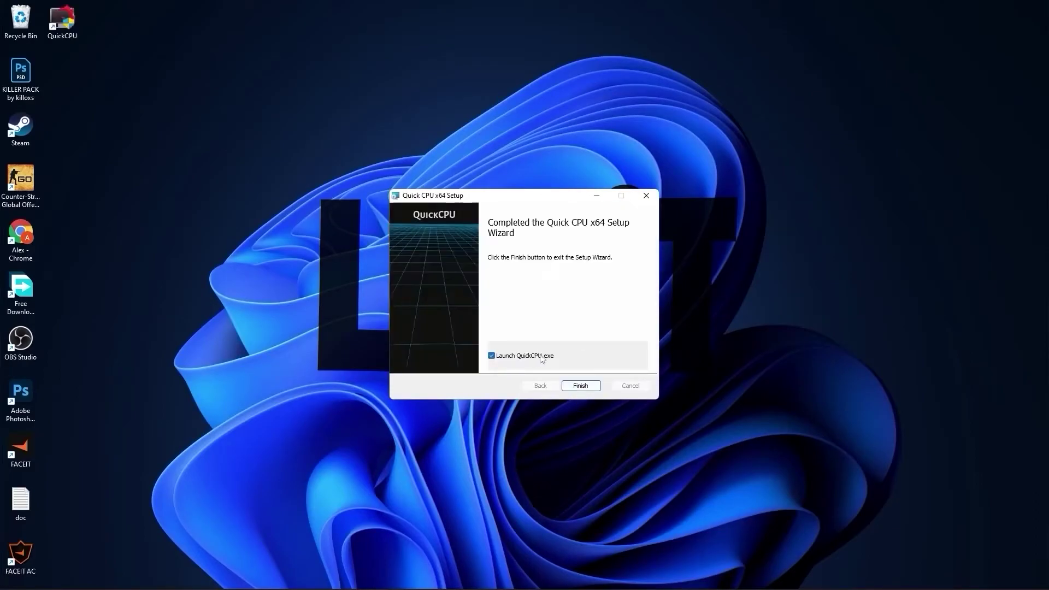
{"action": "left_click", "coordinate": [580, 385]}
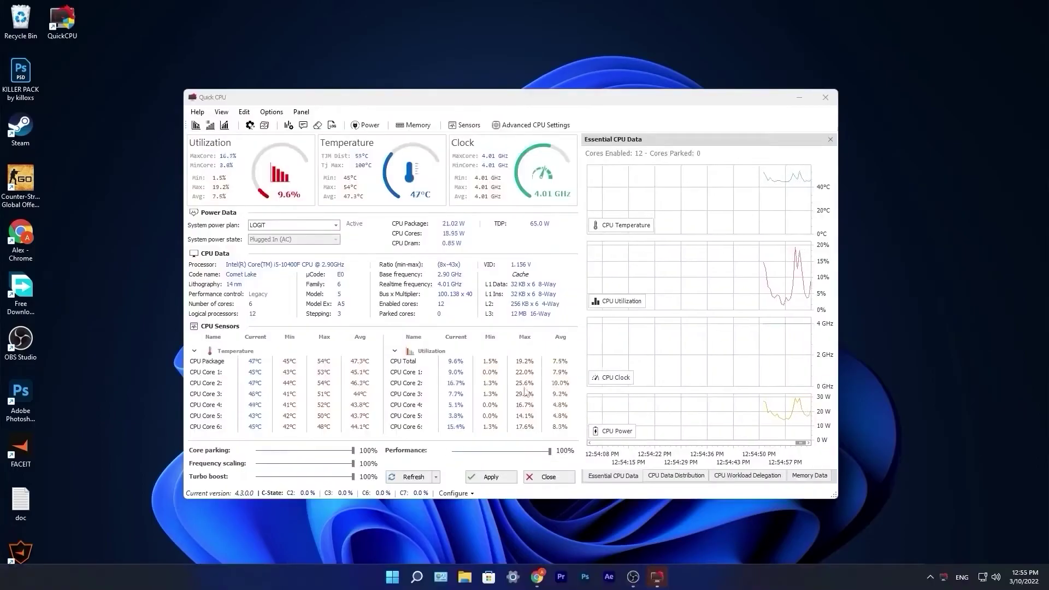
- Select the LOGIT power plan, apply core parking, frequency scaling and performance at 100%, and close Quick CPU
{"action": "left_click", "coordinate": [268, 227]}
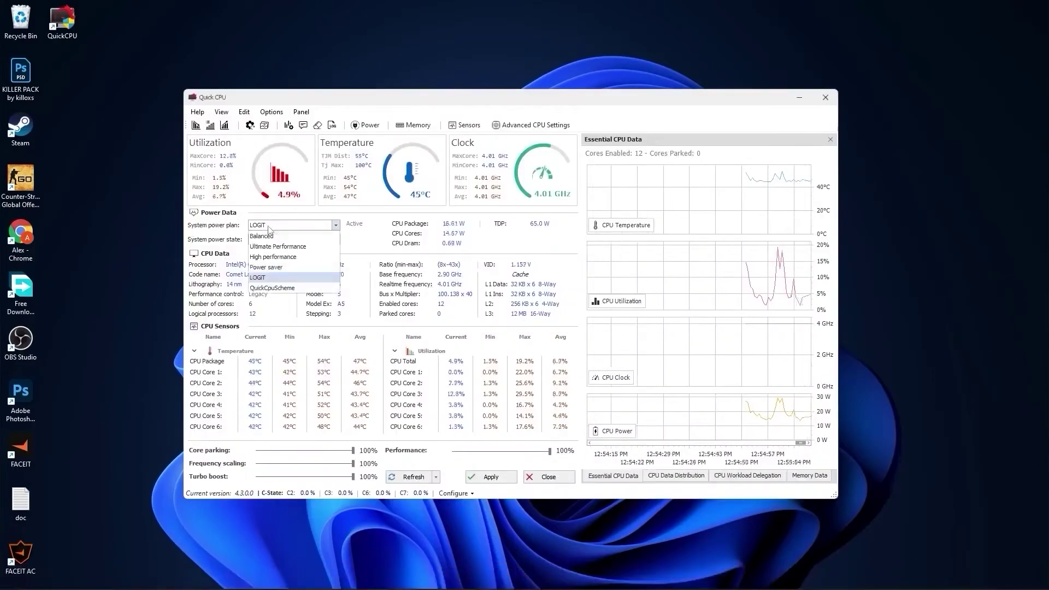
{"action": "left_click", "coordinate": [259, 278]}
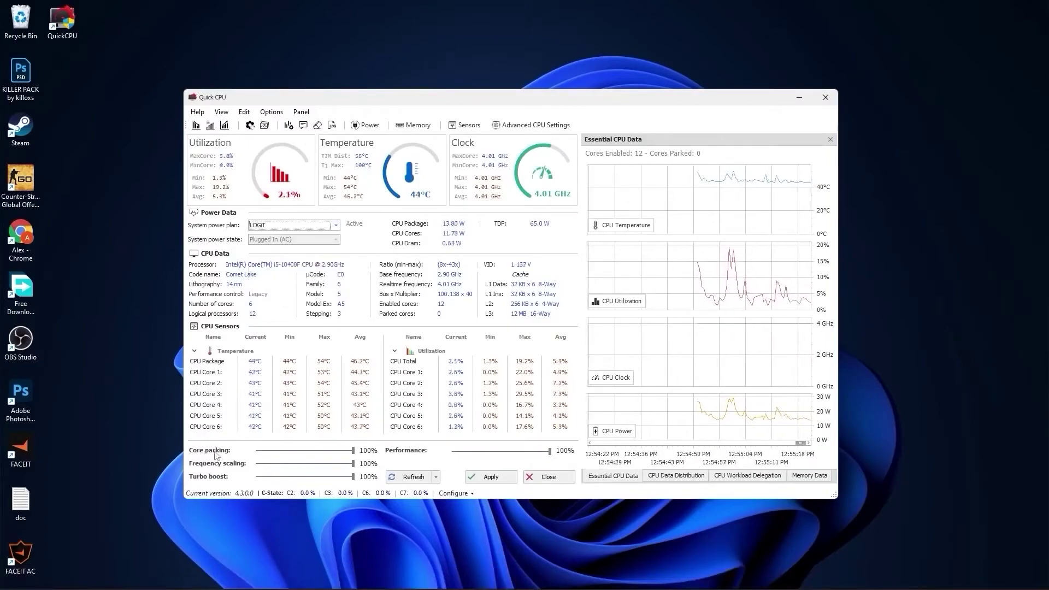
{"action": "mouse_move", "coordinate": [353, 450]}
{"action": "left_mouse_down"}
{"action": "mouse_move", "coordinate": [335, 451]}
{"action": "mouse_move", "coordinate": [359, 455]}
{"action": "left_mouse_up"}
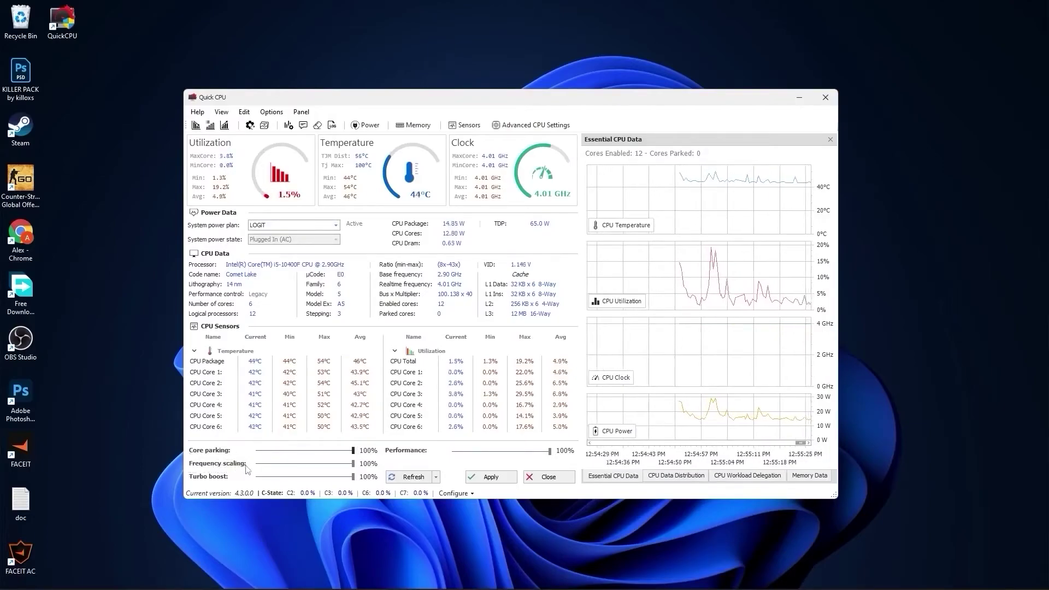
{"action": "mouse_move", "coordinate": [353, 463]}
{"action": "left_mouse_down"}
{"action": "mouse_move", "coordinate": [338, 463]}
{"action": "mouse_move", "coordinate": [362, 460]}
{"action": "left_mouse_up"}
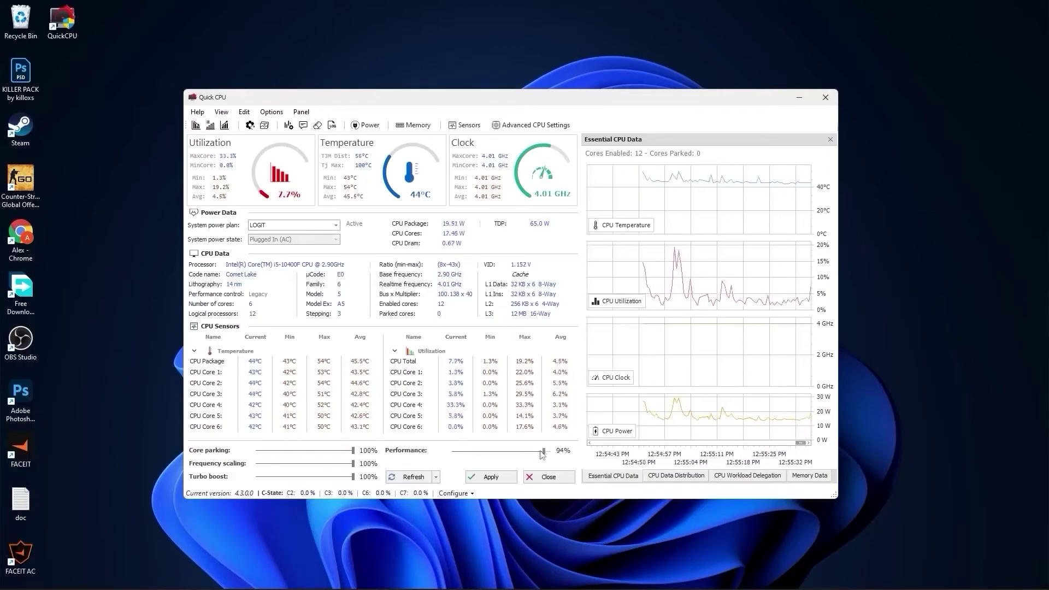
{"action": "left_click", "coordinate": [492, 476]}
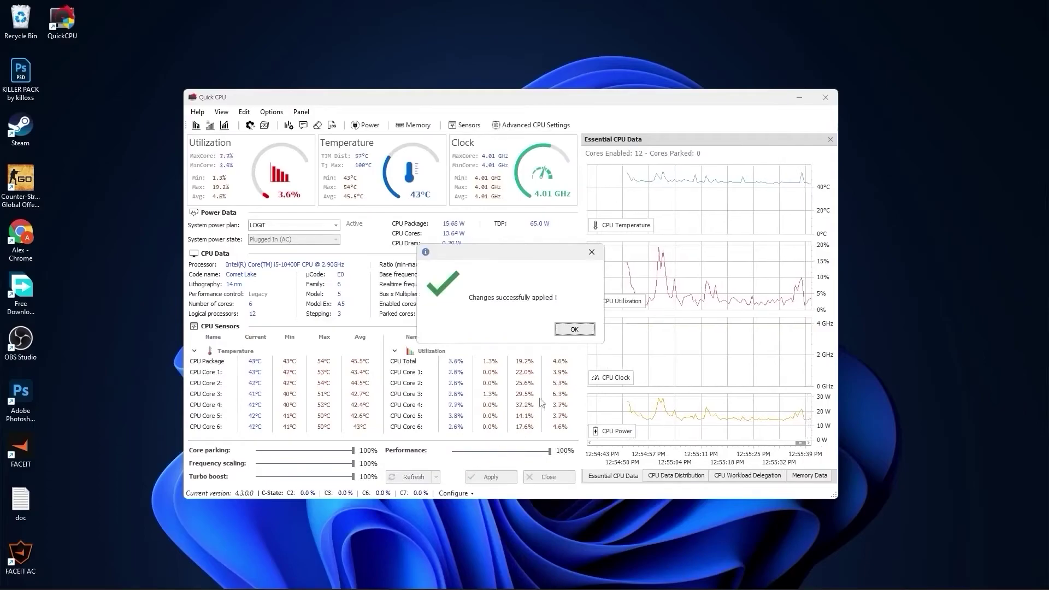
{"action": "left_click", "coordinate": [574, 329]}
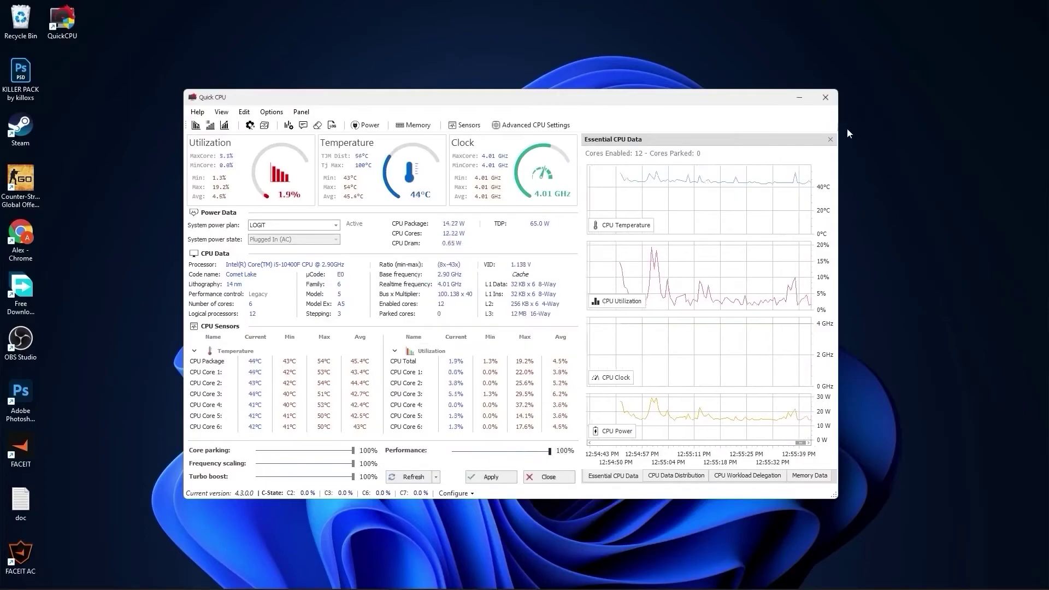
{"action": "left_click", "coordinate": [825, 97]}
- Search Windows for "task" and open Task Manager on its list of startup apps
{"action": "left_click", "coordinate": [429, 584]}
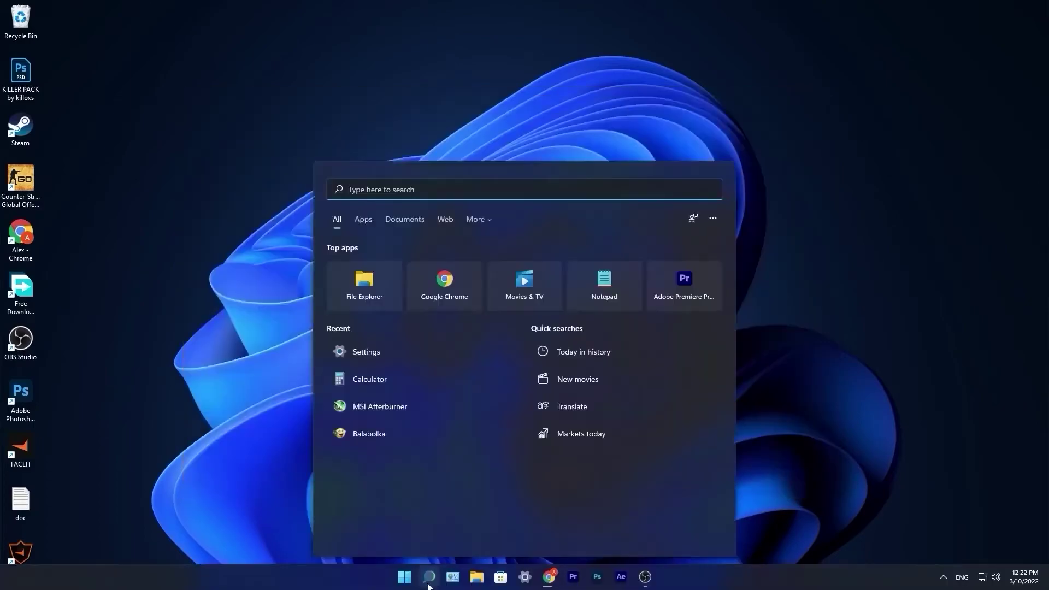
{"action": "type", "text": "task"}
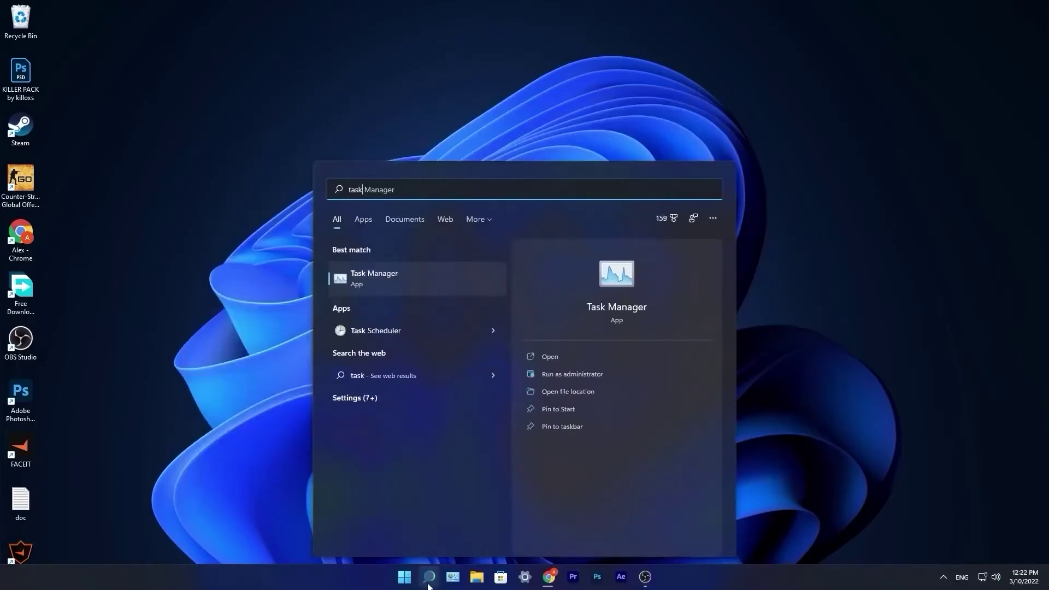
{"action": "left_click", "coordinate": [388, 275]}
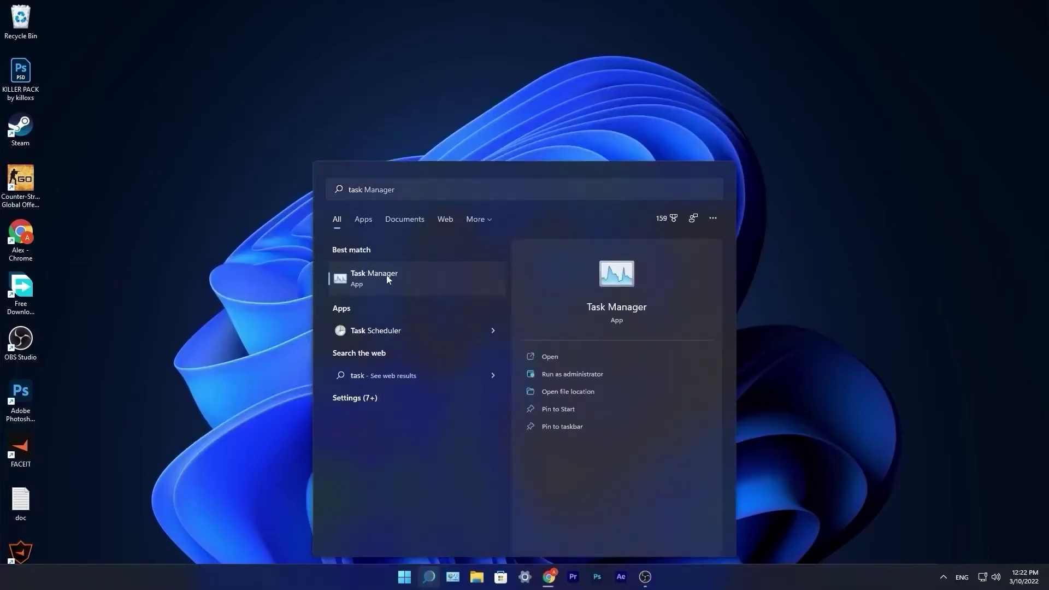
{"action": "left_click", "coordinate": [428, 176]}
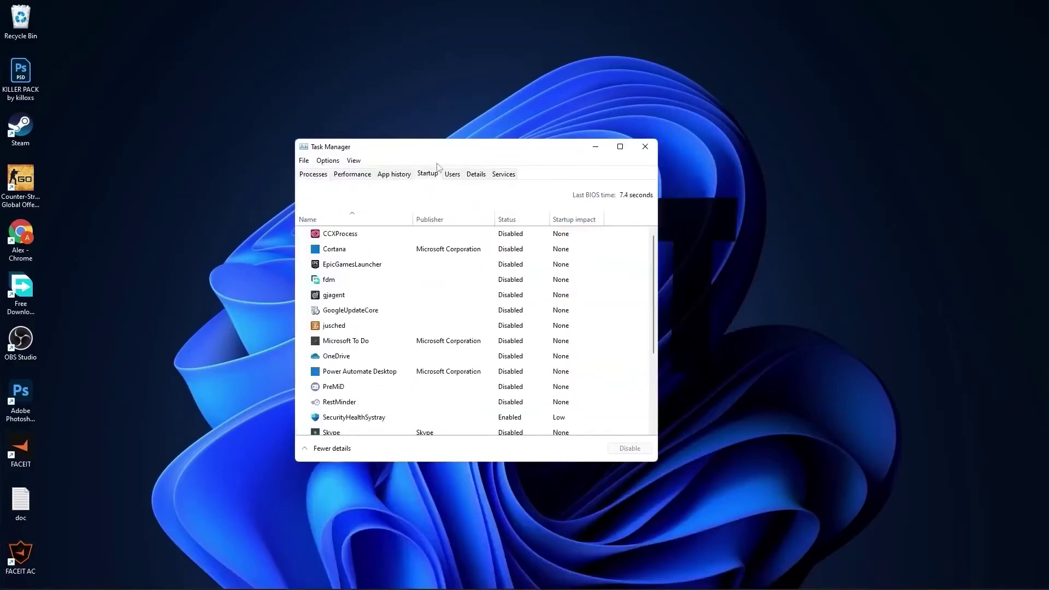
- Sort the startup apps by status, check which ones are enabled, and close Task Manager
{"action": "left_click", "coordinate": [511, 219]}
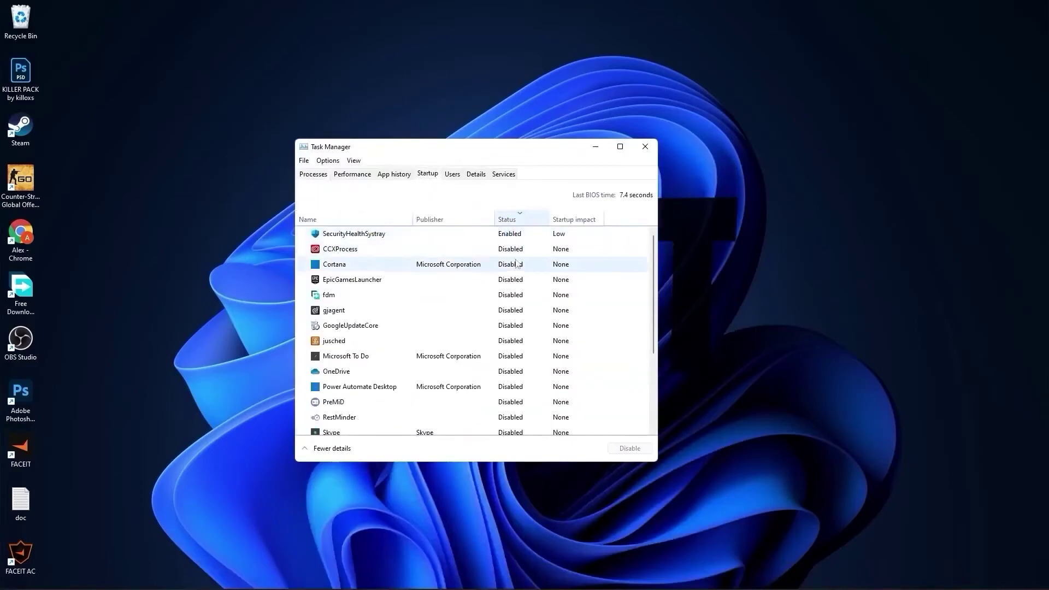
{"action": "scroll", "coordinate": [514, 329], "scroll_direction": "down", "scroll_amount": 3}
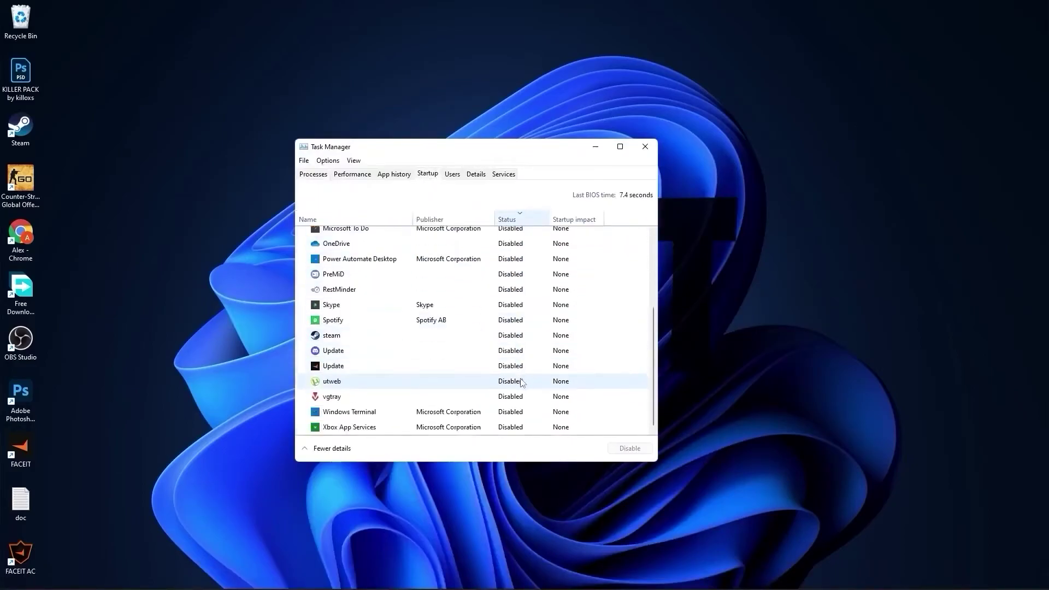
{"action": "scroll", "coordinate": [516, 333], "scroll_direction": "up", "scroll_amount": 3}
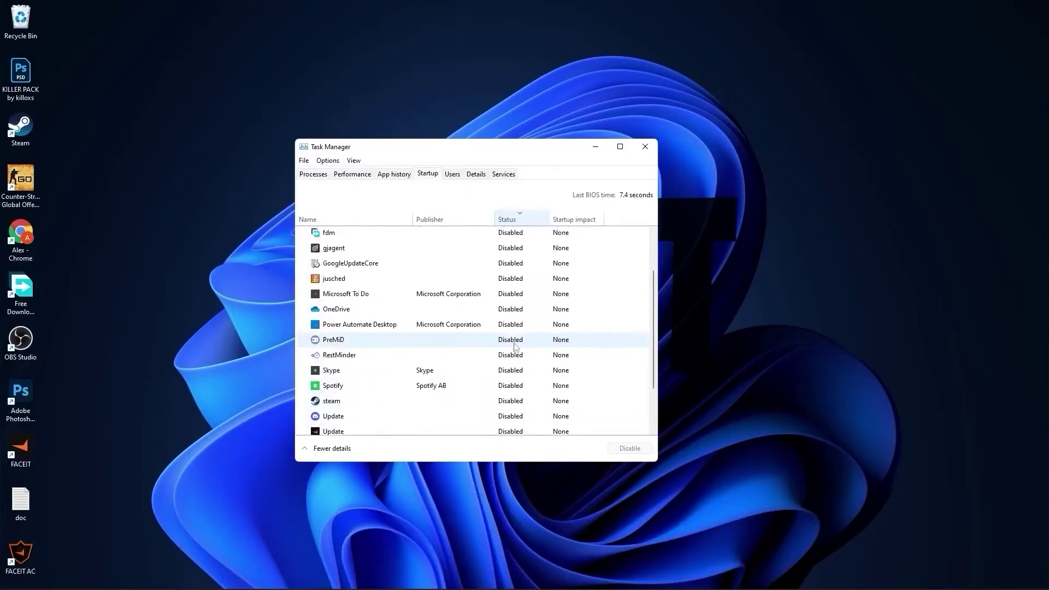
{"action": "left_click", "coordinate": [511, 249]}
{"action": "left_click", "coordinate": [644, 145]}
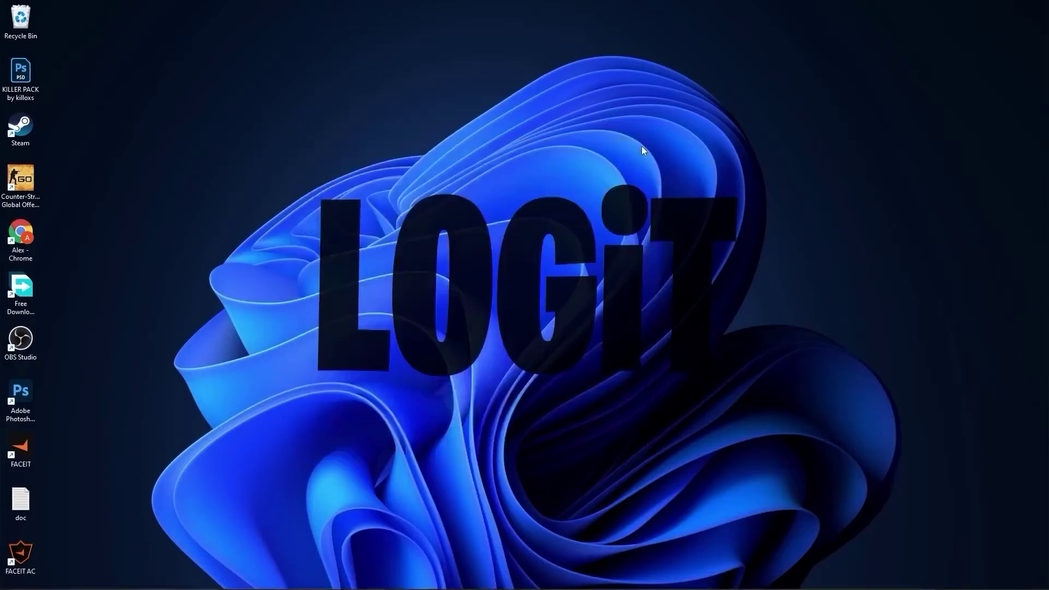
- Open Windows Settings and check the Game Mode switch in the gaming settings
{"action": "left_click", "coordinate": [405, 576]}
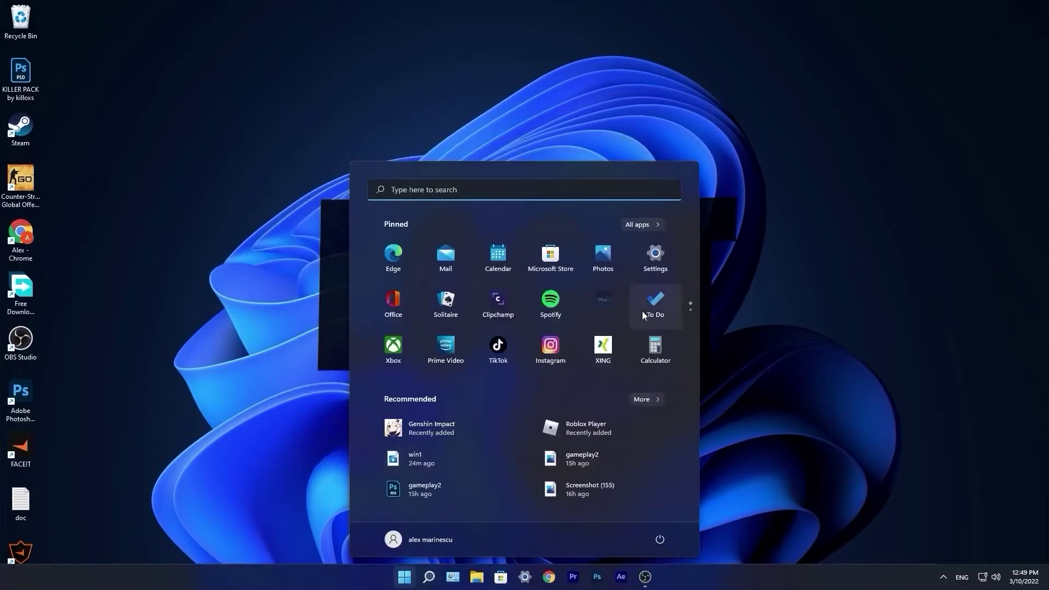
{"action": "left_click", "coordinate": [654, 254]}
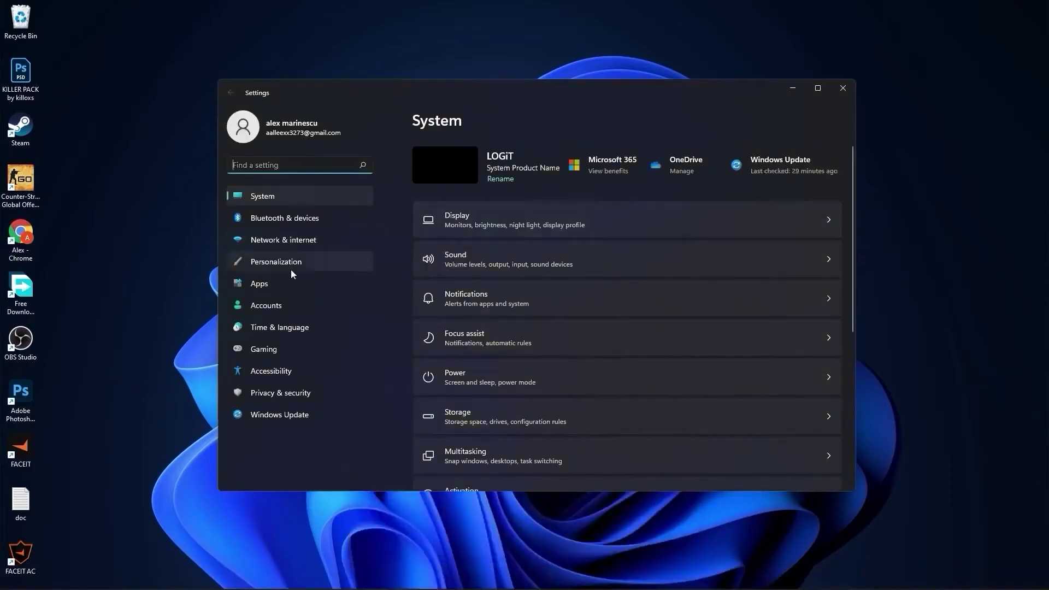
{"action": "left_click", "coordinate": [279, 351]}
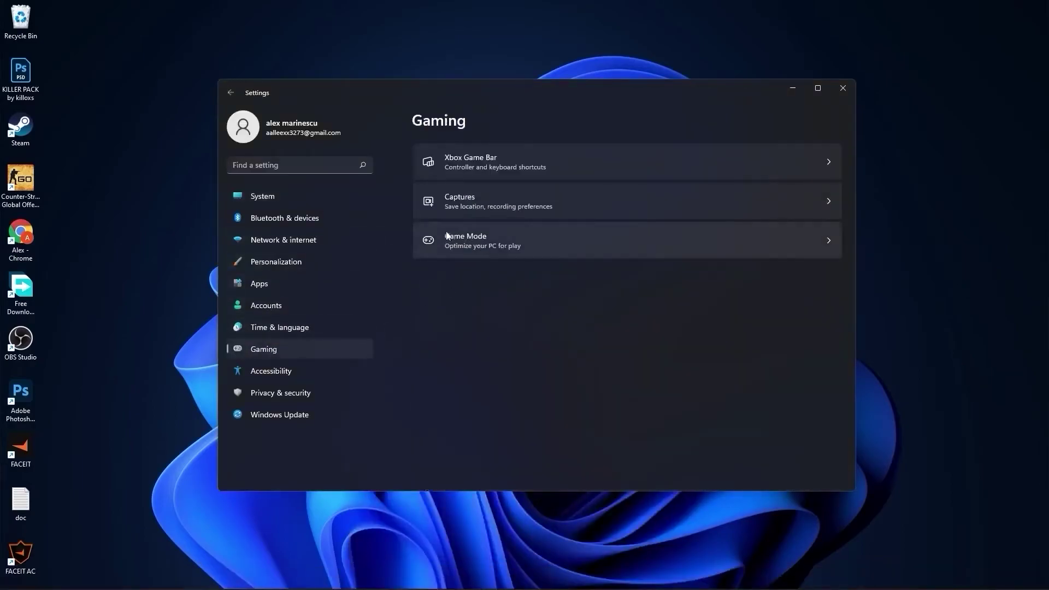
{"action": "left_click", "coordinate": [473, 240]}
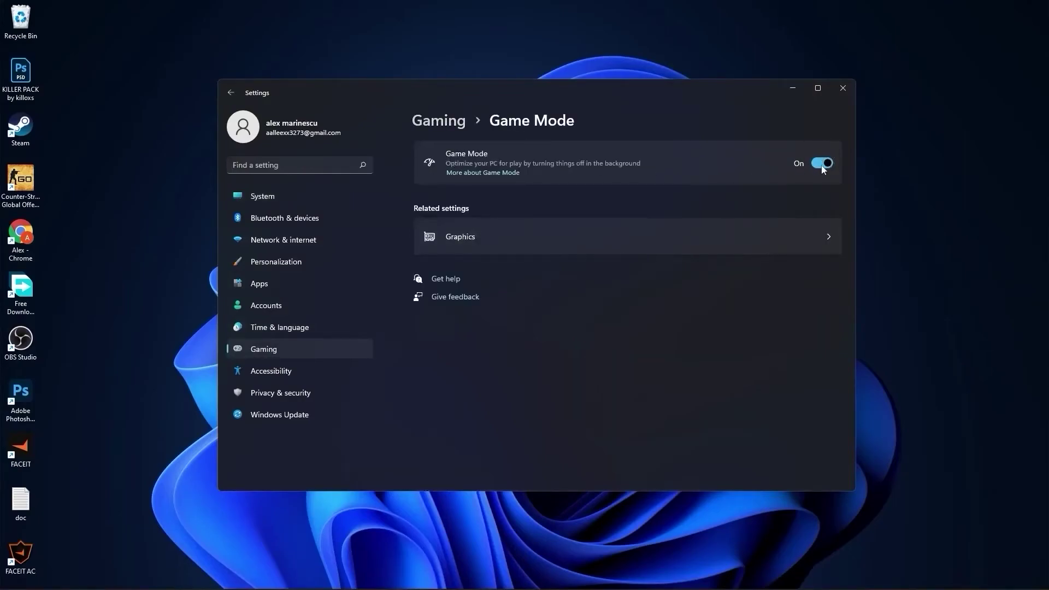
- Check hardware-accelerated GPU scheduling in the default graphics settings and close Settings
{"action": "left_click", "coordinate": [462, 237]}
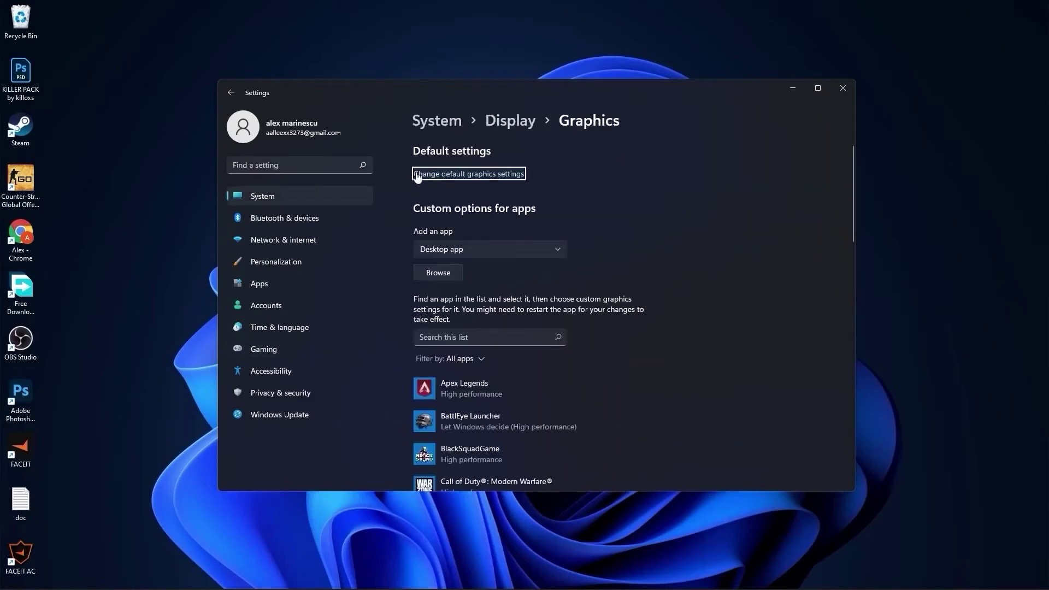
{"action": "left_click", "coordinate": [469, 174]}
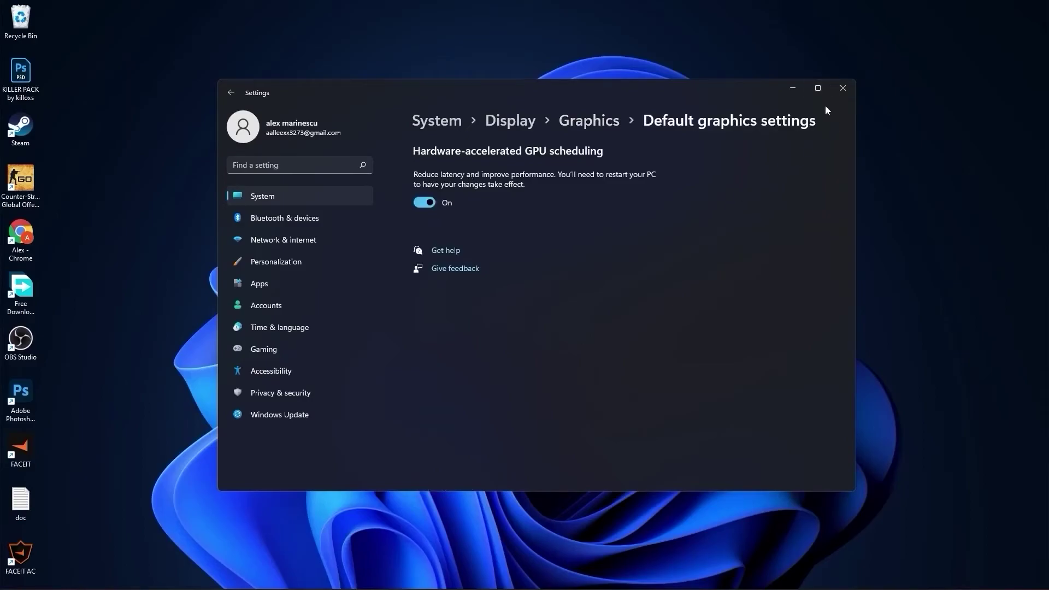
{"action": "left_click", "coordinate": [843, 88]}
- Search Windows for "performance", open the appearance and performance settings, and move the Performance Options window towards the screen's centre
{"action": "left_click", "coordinate": [430, 577]}
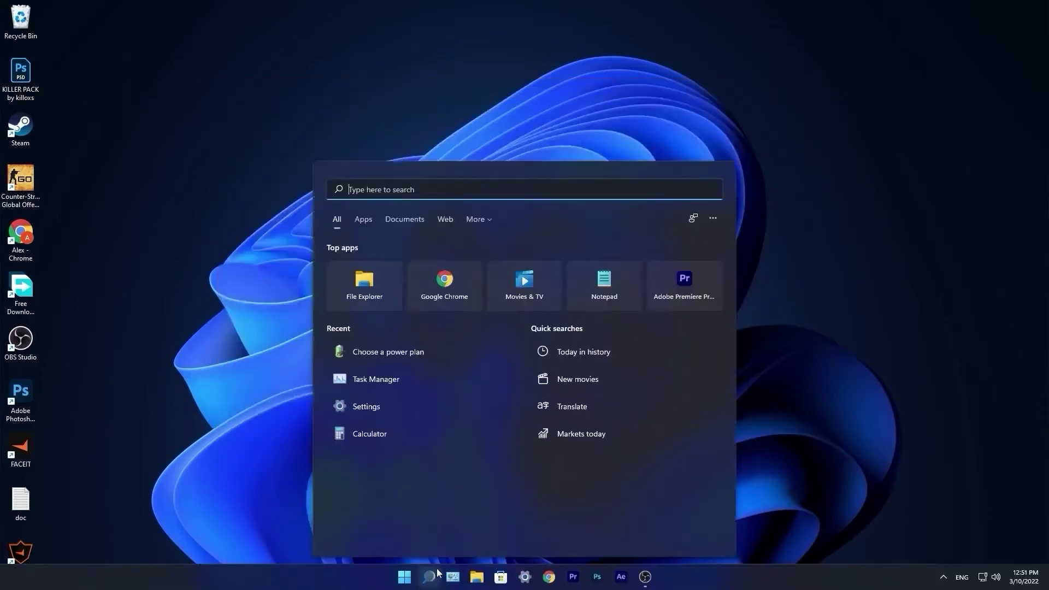
{"action": "type", "text": "performance"}
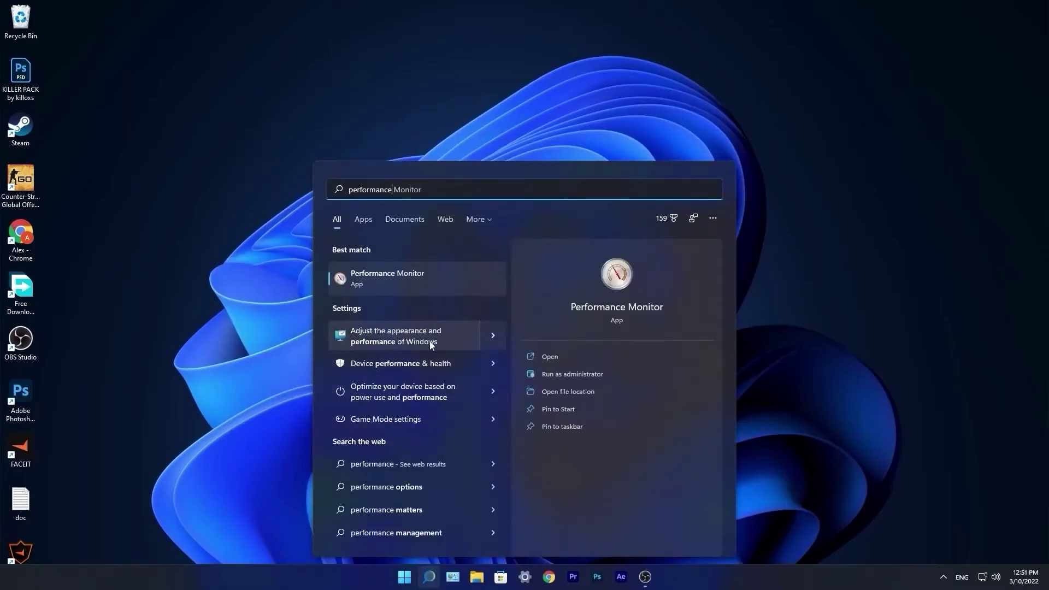
{"action": "left_click", "coordinate": [390, 340]}
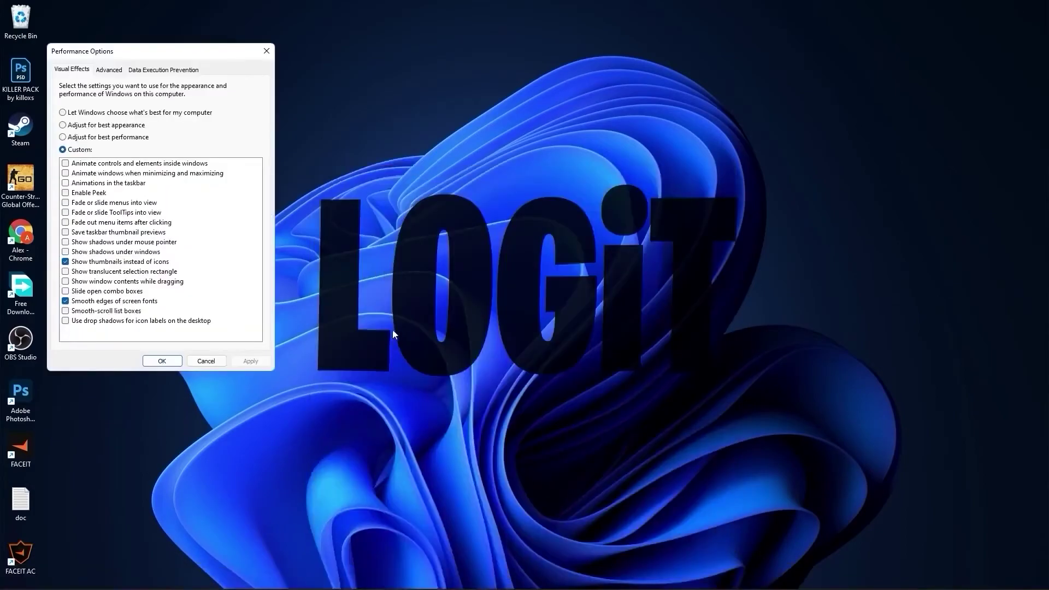
{"action": "left_click_drag", "start_coordinate": [209, 55], "coordinate": [616, 175]}
- Adjust visual effects for best performance, enable only smooth edges of screen fonts and thumbnails instead of icons, and apply the settings
{"action": "left_click", "coordinate": [473, 260]}
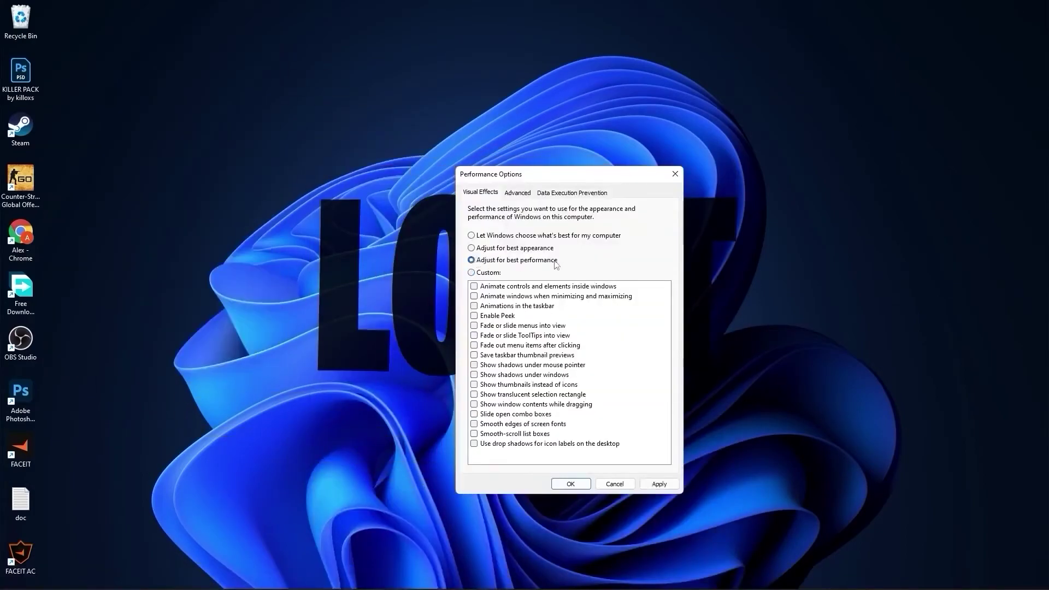
{"action": "left_click", "coordinate": [479, 424]}
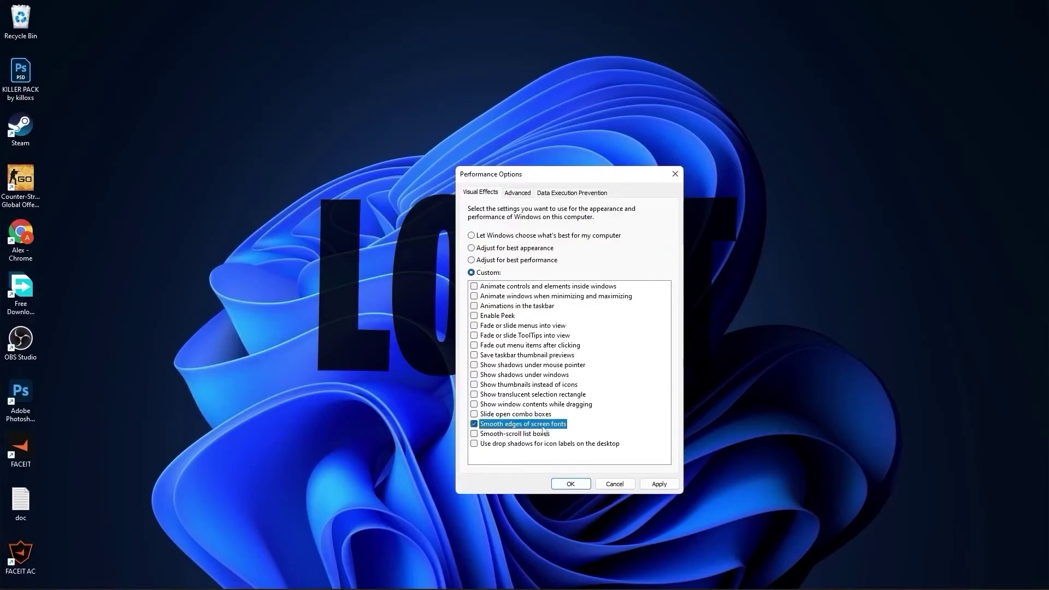
{"action": "left_click", "coordinate": [474, 386]}
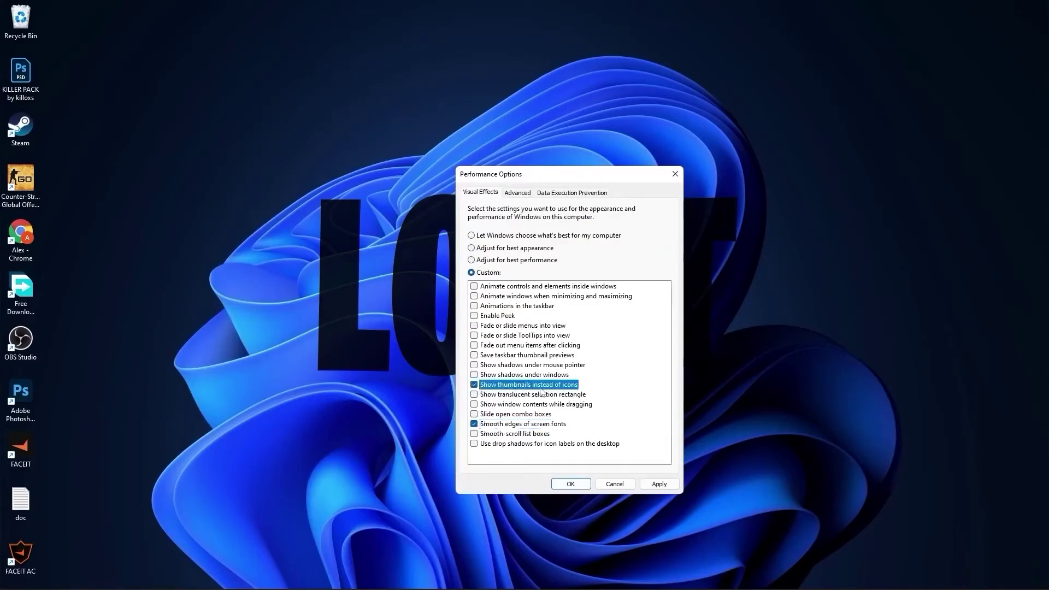
{"action": "left_click", "coordinate": [659, 484]}
{"action": "left_click", "coordinate": [570, 484]}
- Search Windows for "optimize" and open Defragment and Optimize Drives
{"action": "left_click", "coordinate": [429, 578]}
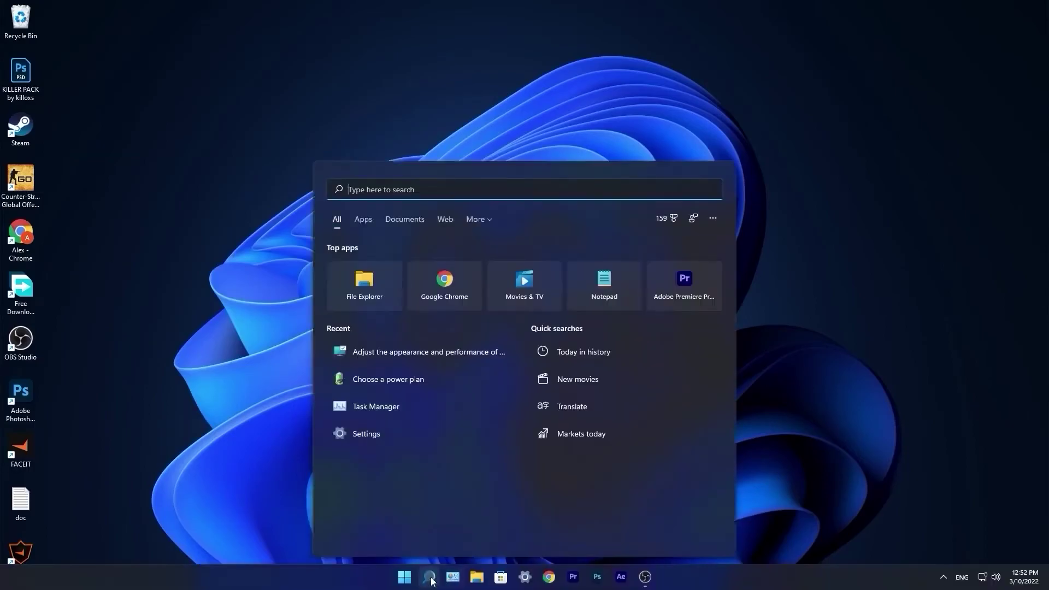
{"action": "type", "text": "optimize"}
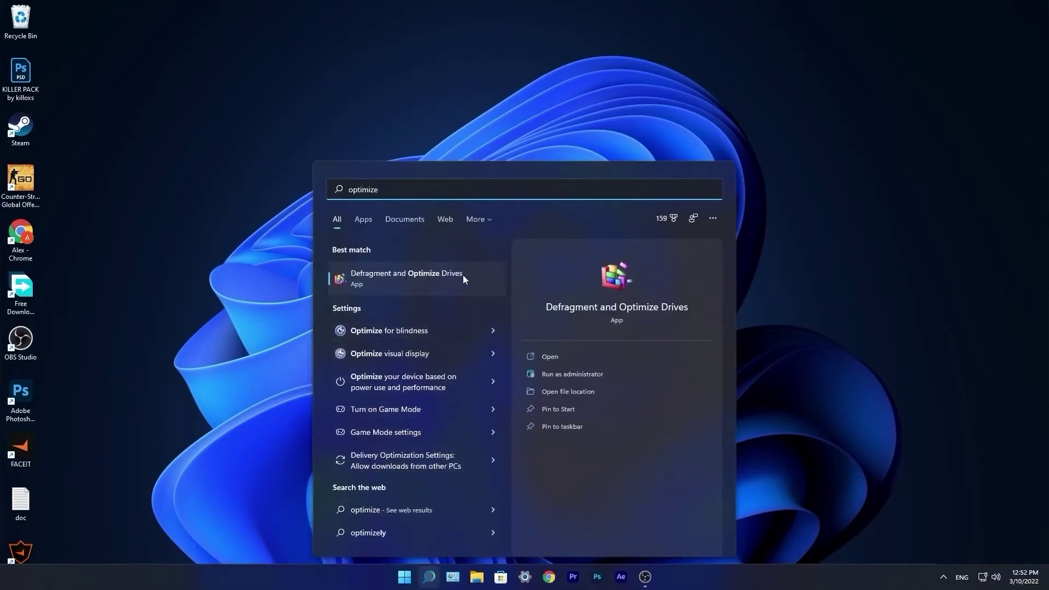
{"action": "left_click", "coordinate": [410, 277]}
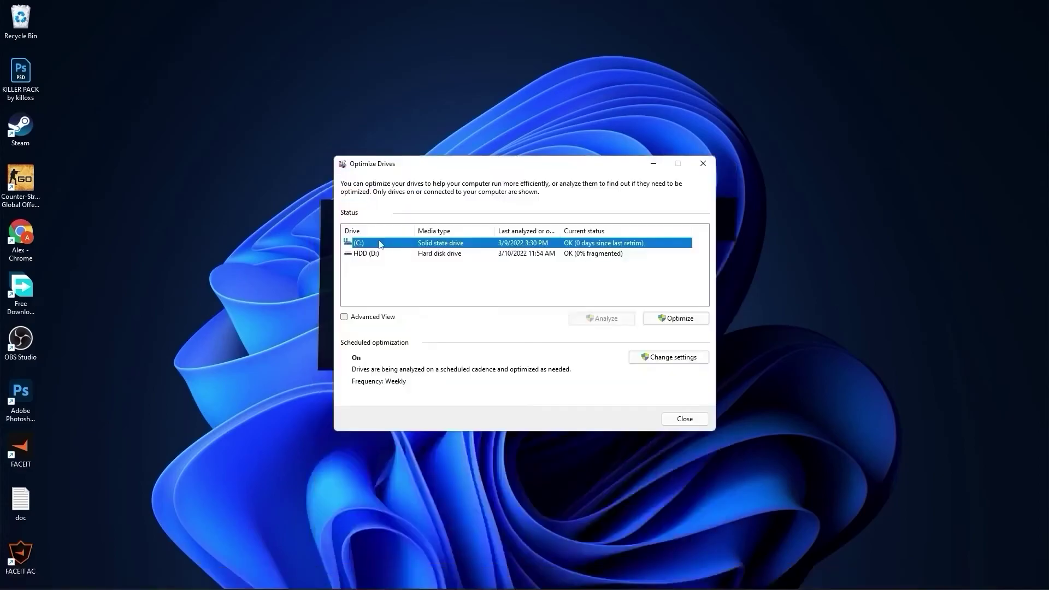
- Optimize the C: drive, and analyze and optimize the HDD (D:) drive
{"action": "left_click", "coordinate": [676, 318]}
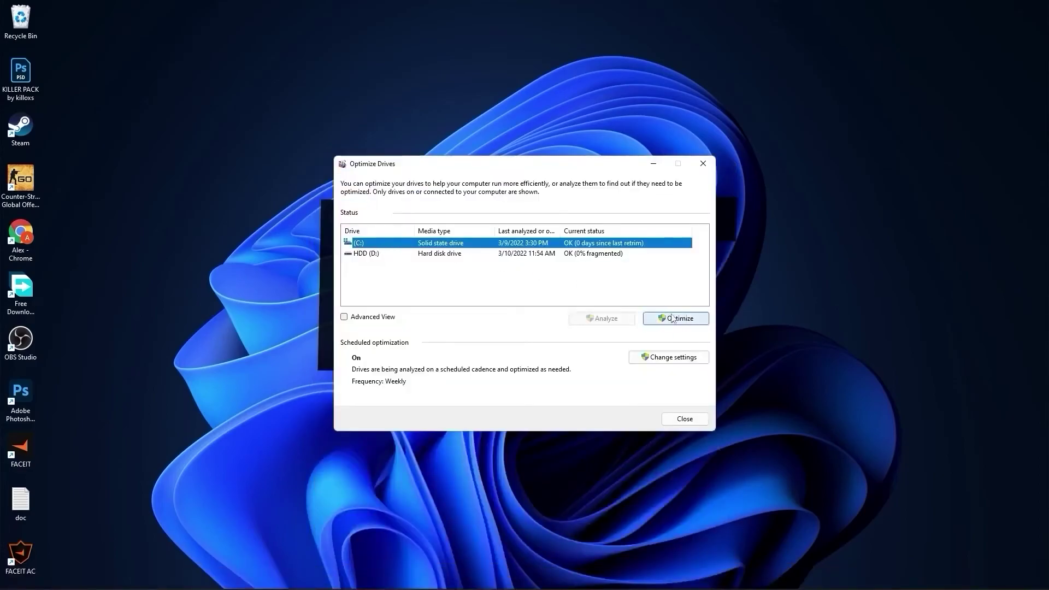
{"action": "left_click", "coordinate": [427, 253]}
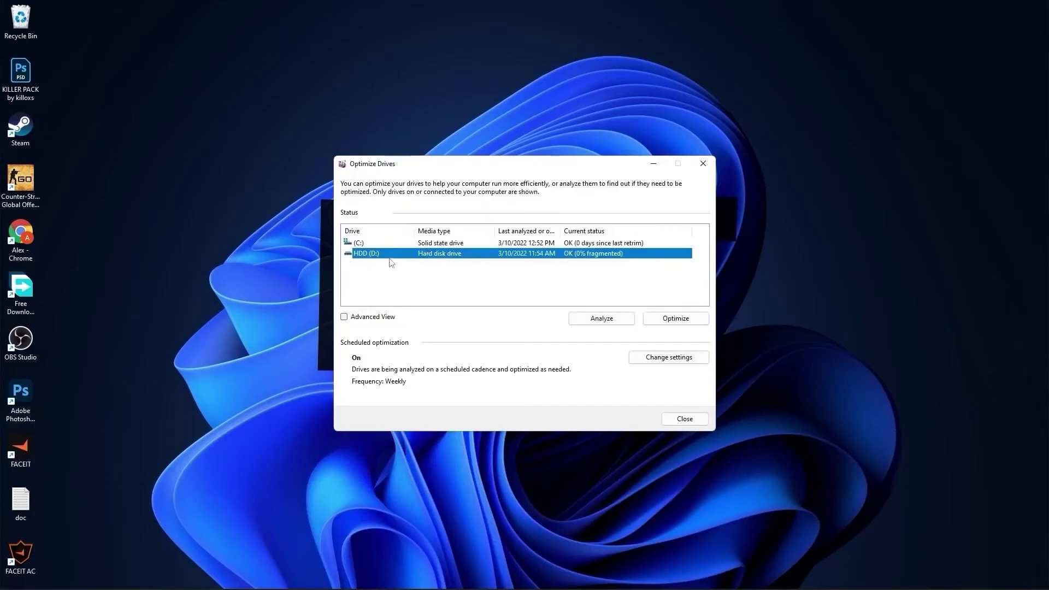
{"action": "left_click", "coordinate": [600, 319]}
{"action": "left_click", "coordinate": [676, 318]}
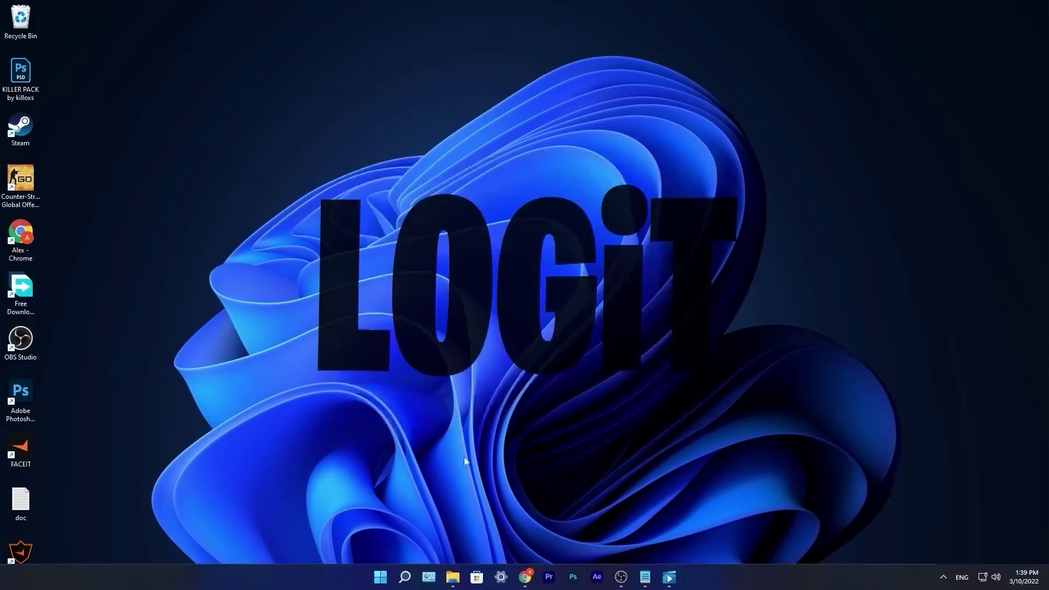
- Search Windows for "run" to find the Run app
{"action": "left_click", "coordinate": [408, 573]}
{"action": "type", "text": "run"}
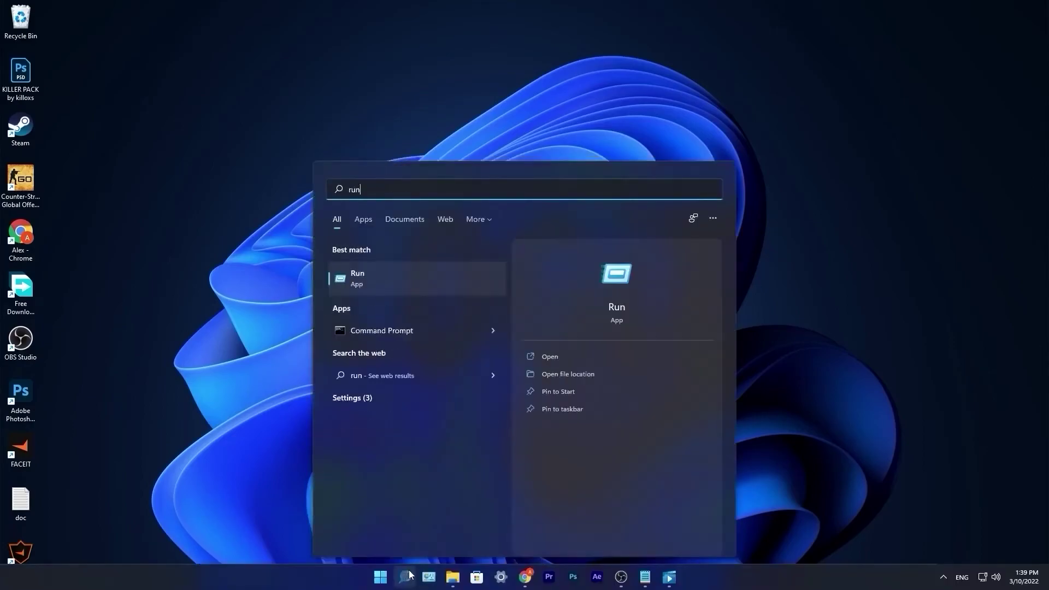